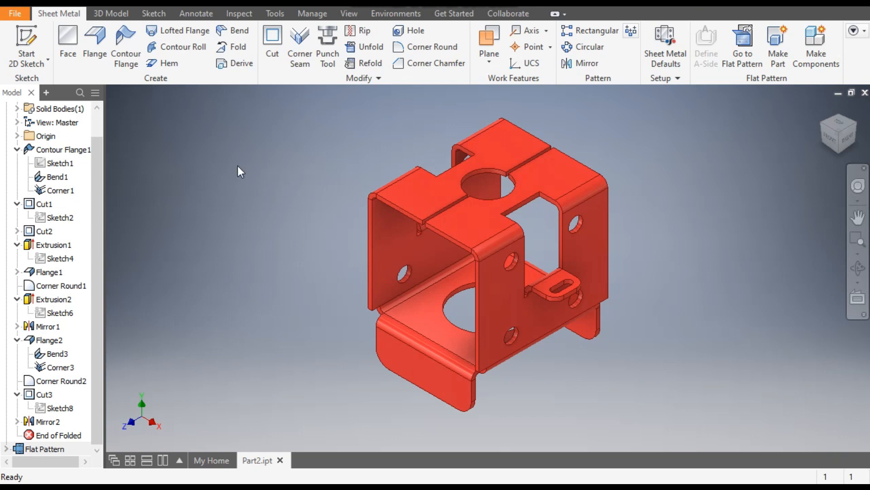
Create a new part from the metric Sheet Metal (mm).ipt template and start a 2D sketch on the front (XY) plane
key("ctrl+n")
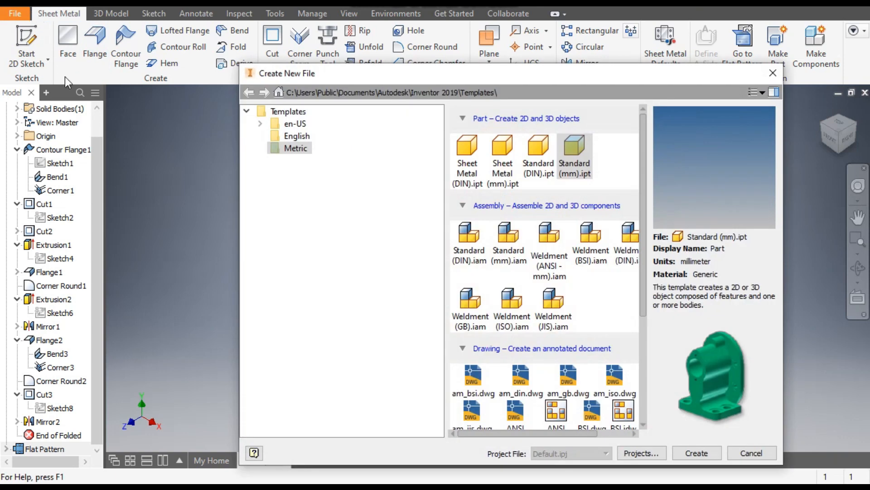
left_click(498, 153)
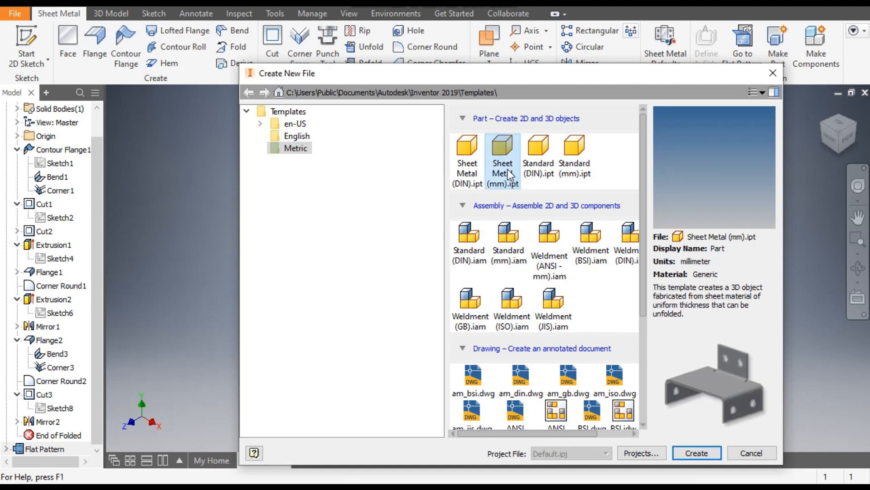
left_click(701, 454)
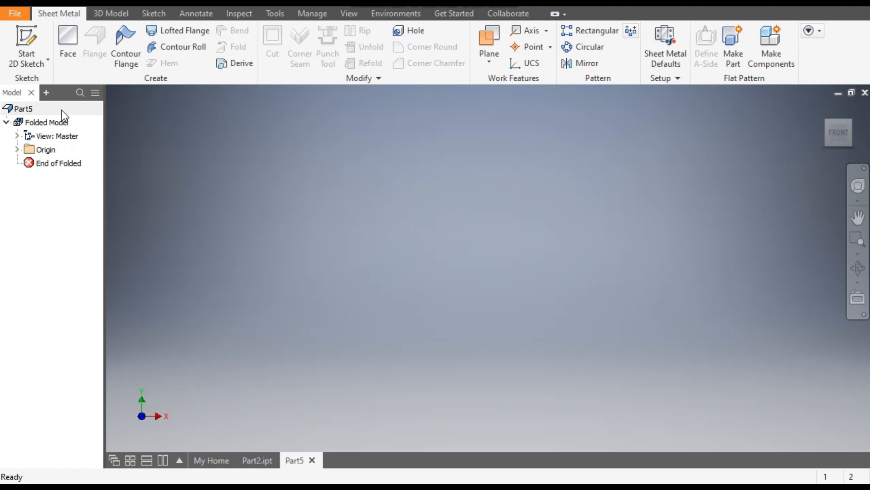
left_click(29, 43)
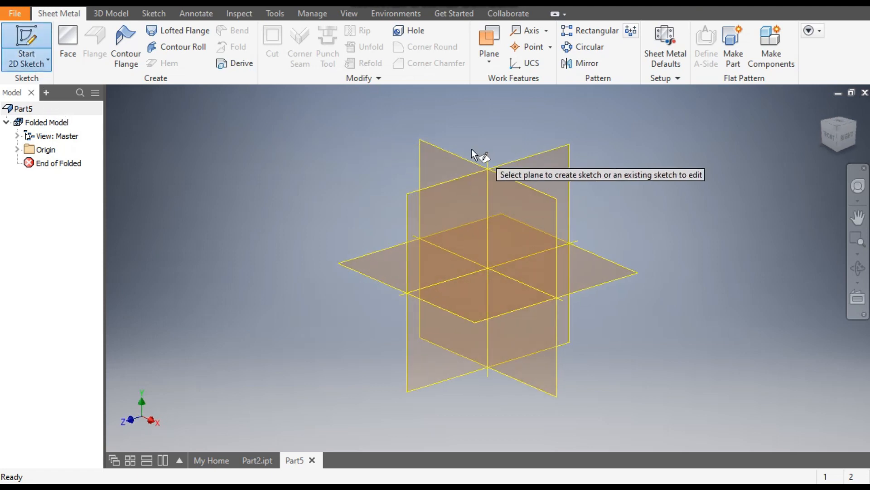
left_click(450, 156)
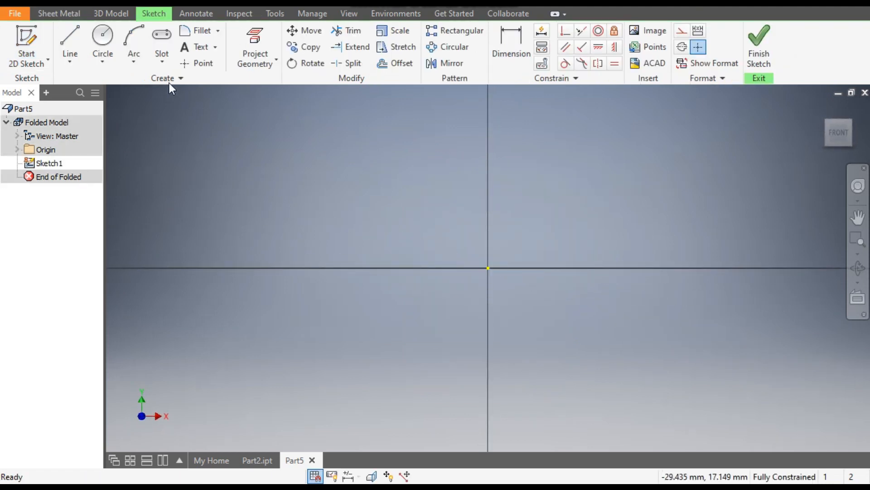
Sketch a 40 mm by 40 mm two-point center rectangle centred on the origin
left_click(162, 62)
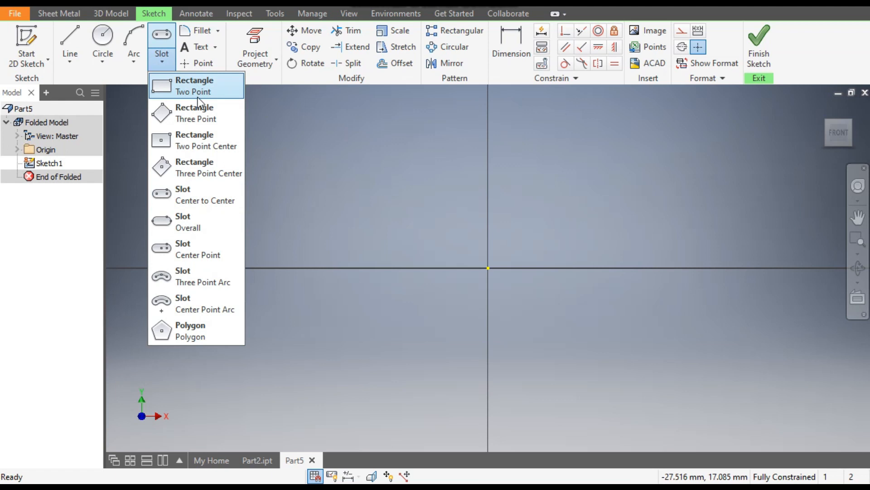
left_click(196, 143)
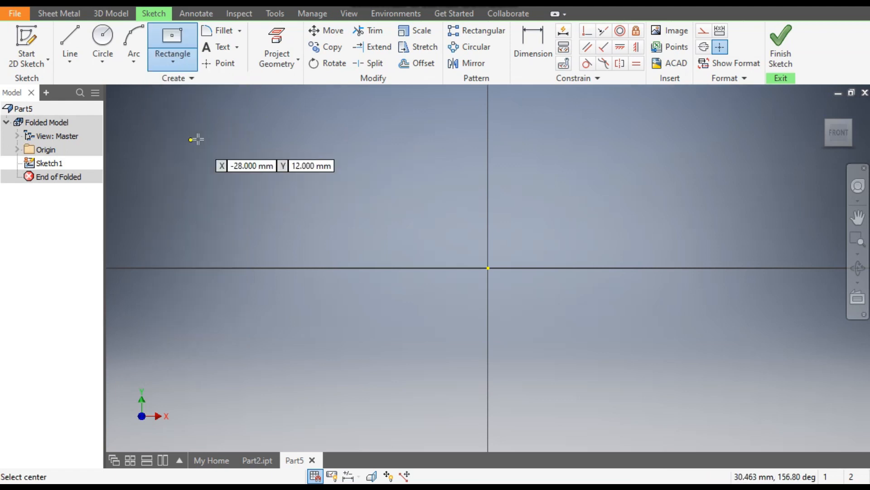
left_click(488, 268)
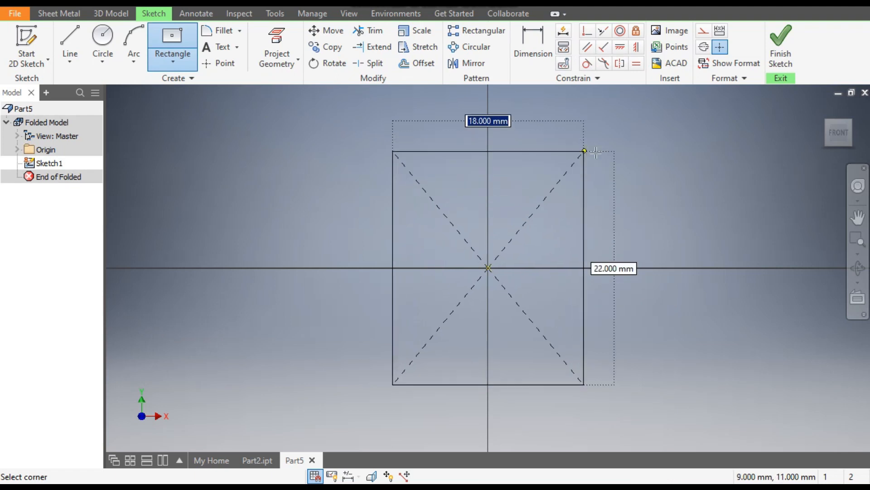
type("4")
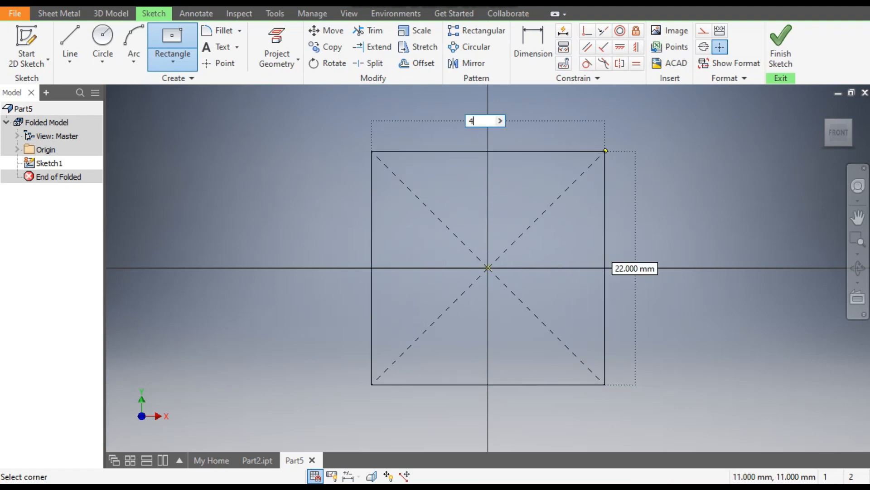
type("0")
key("Tab")
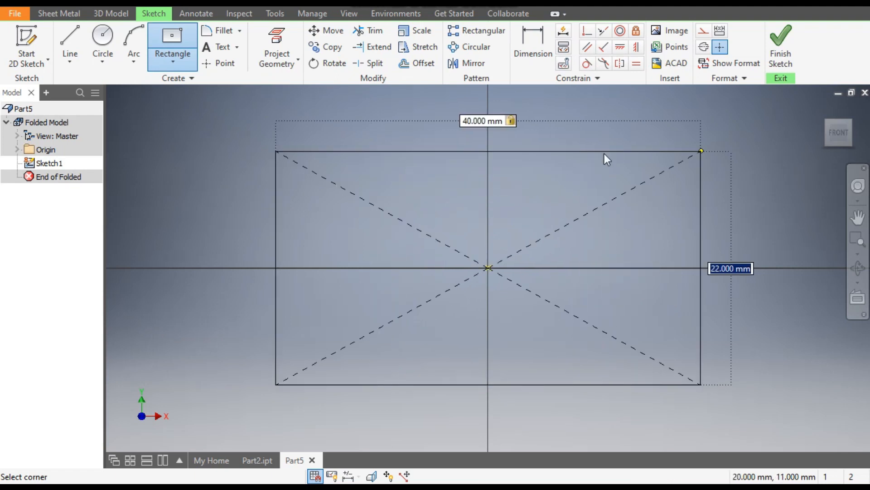
type("4")
key("Return")
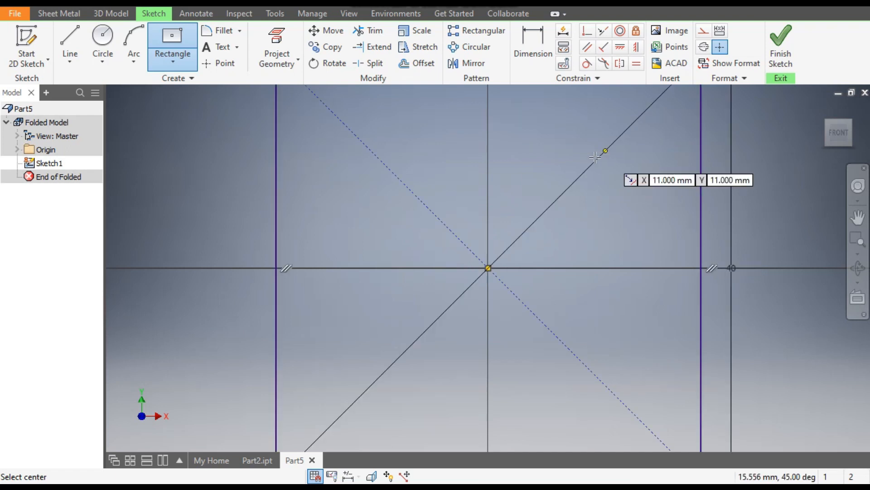
scroll(521, 235, "down", 5)
scroll(503, 247, "up", 3)
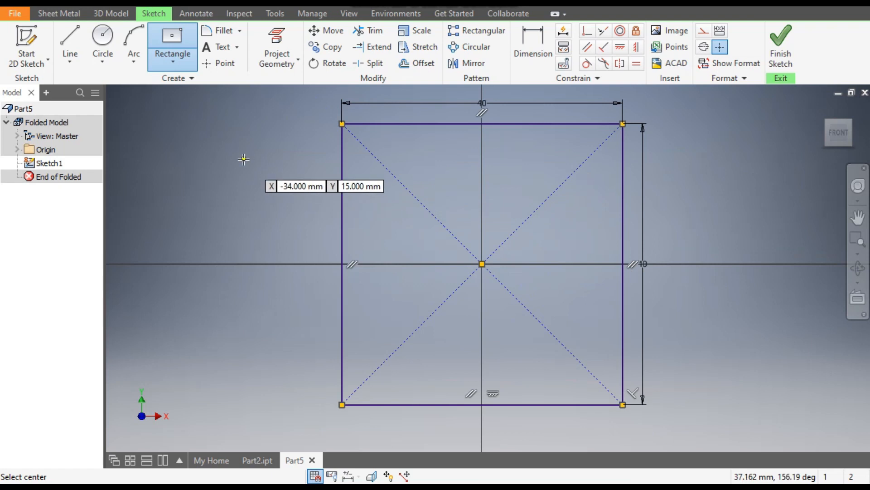
Draw a vertical line from the origin to the midpoint of the square's upper edge and convert it to construction
left_click(70, 43)
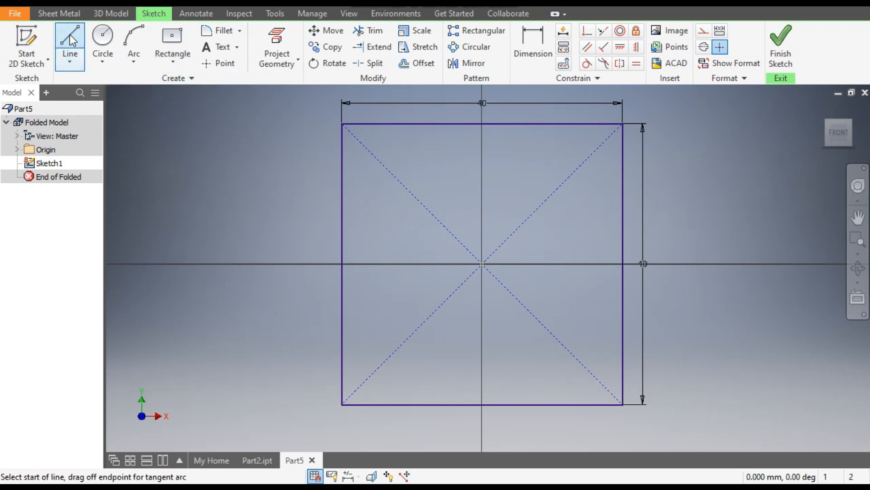
left_click(482, 263)
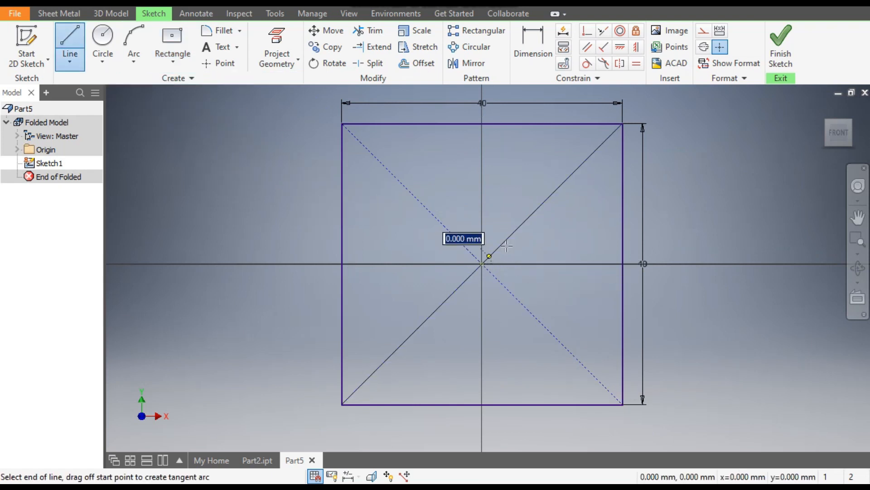
double_click(482, 123)
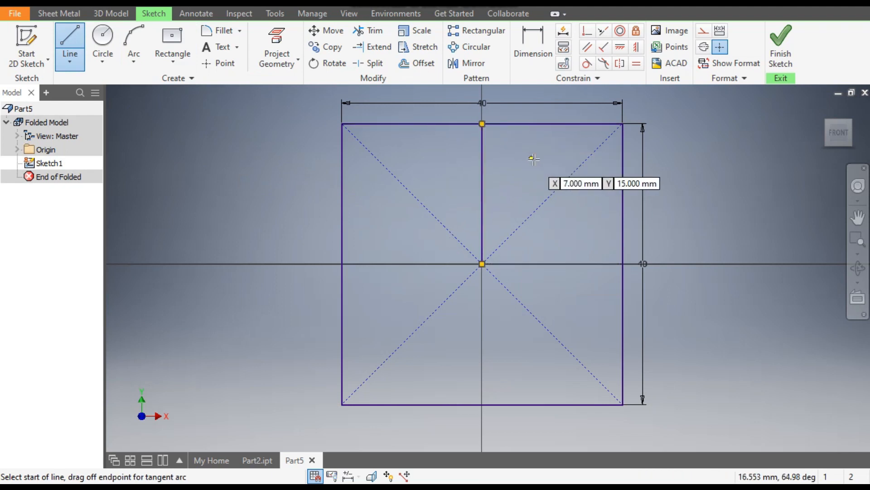
key("Escape")
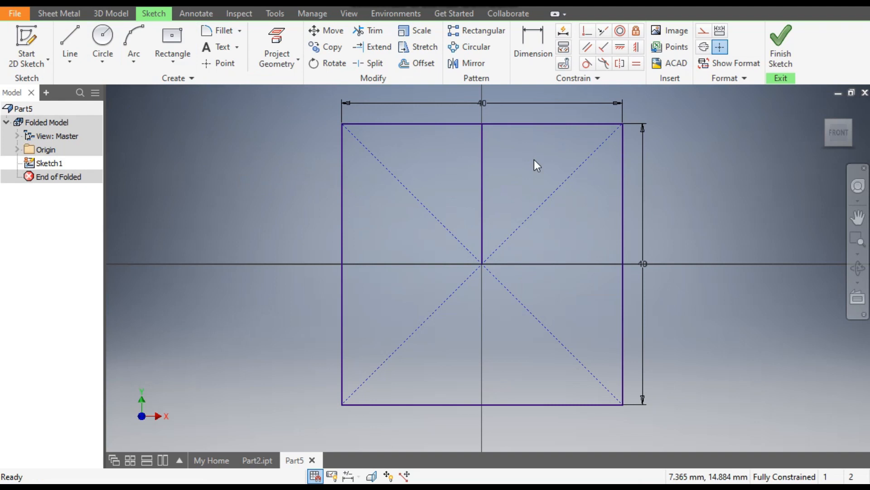
left_click(483, 163)
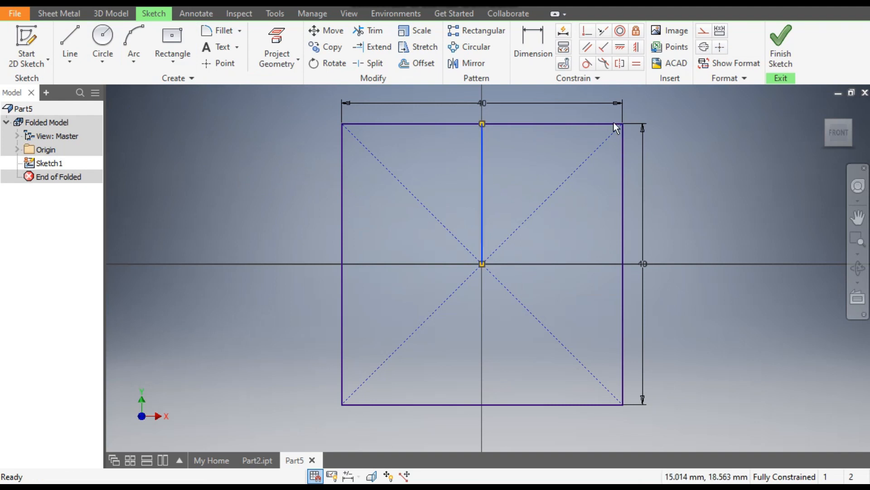
left_click(704, 33)
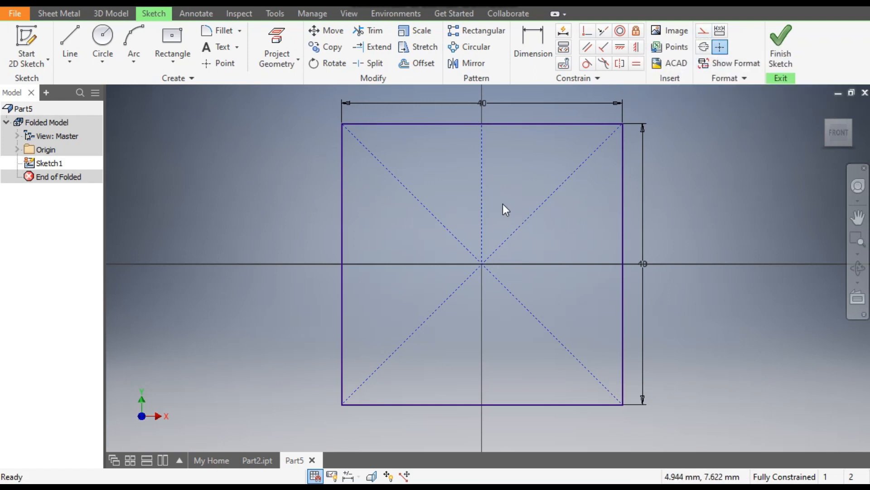
Offset the vertical construction line and set the distance between the two lines to 0.5 mm
left_click(407, 65)
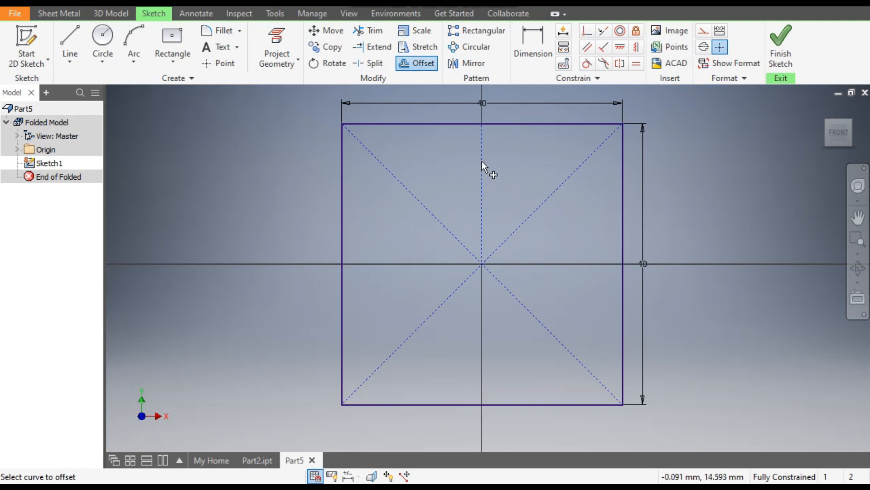
left_click(459, 170)
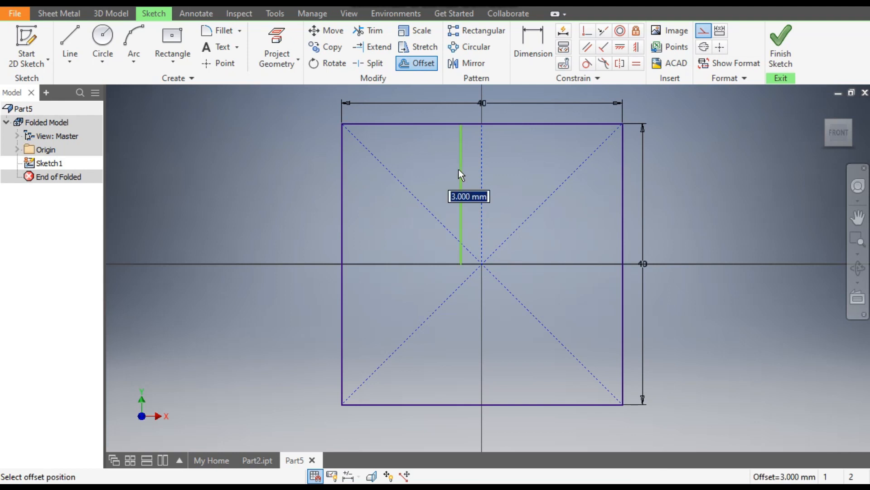
type("0")
key("Return")
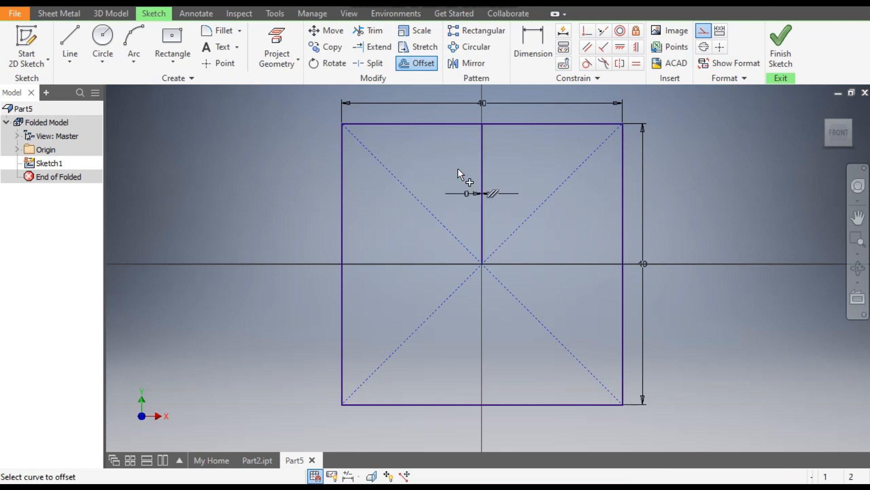
scroll(462, 187, "up", 5)
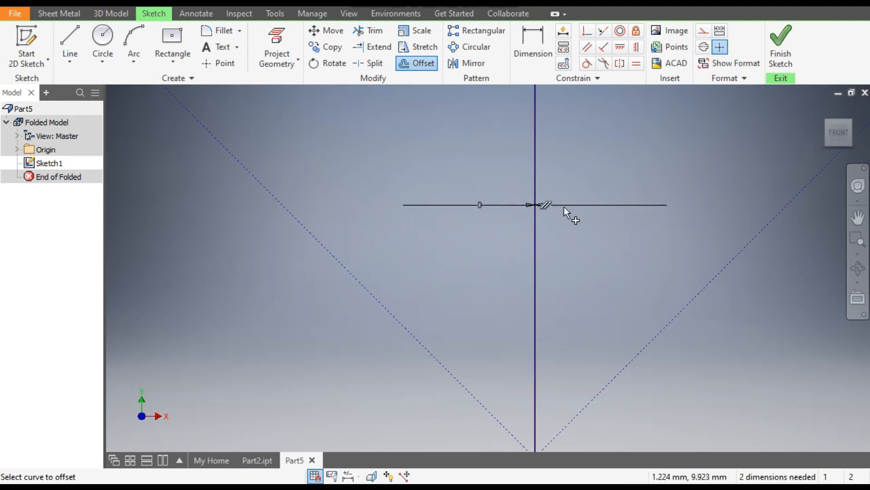
key("Escape")
double_click(477, 204)
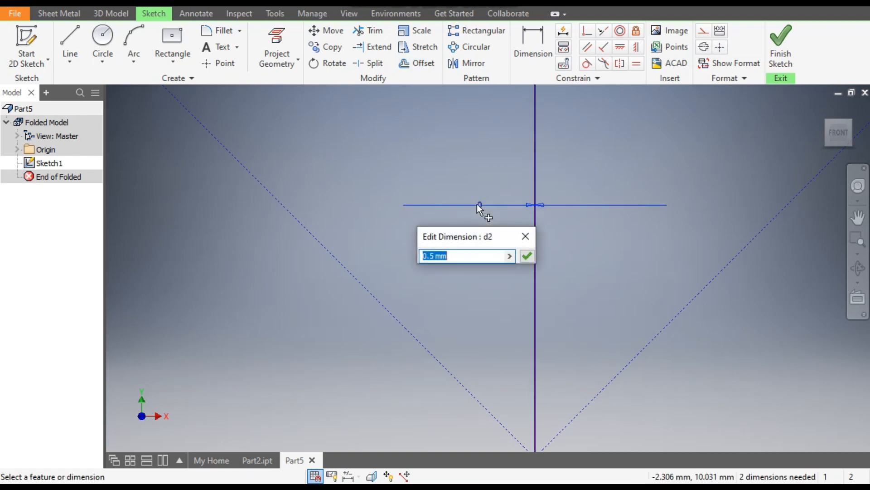
type("0.5")
key("Return")
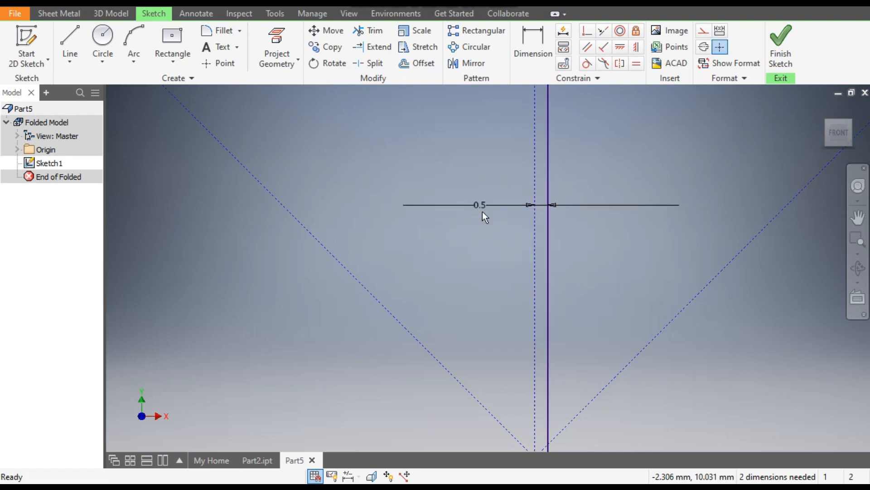
Offset the vertical construction line again, placing the copy about 3 mm to its left
scroll(505, 270, "down", 4)
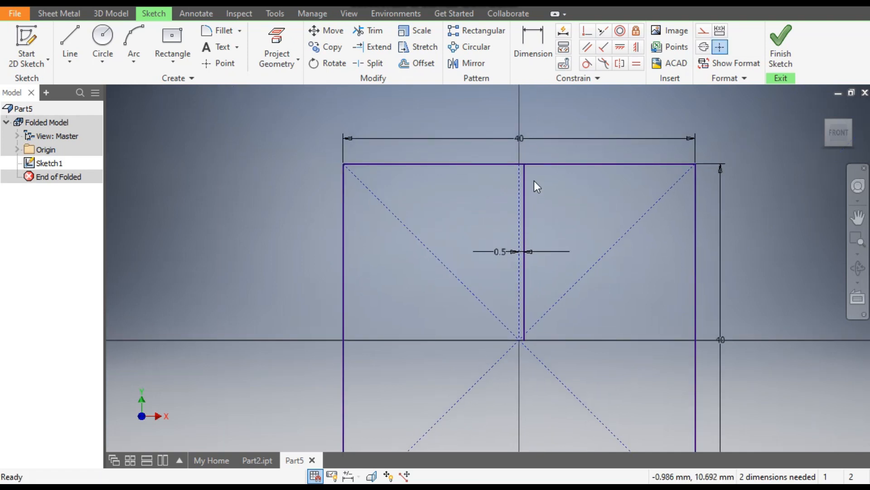
scroll(535, 210, "up", 2)
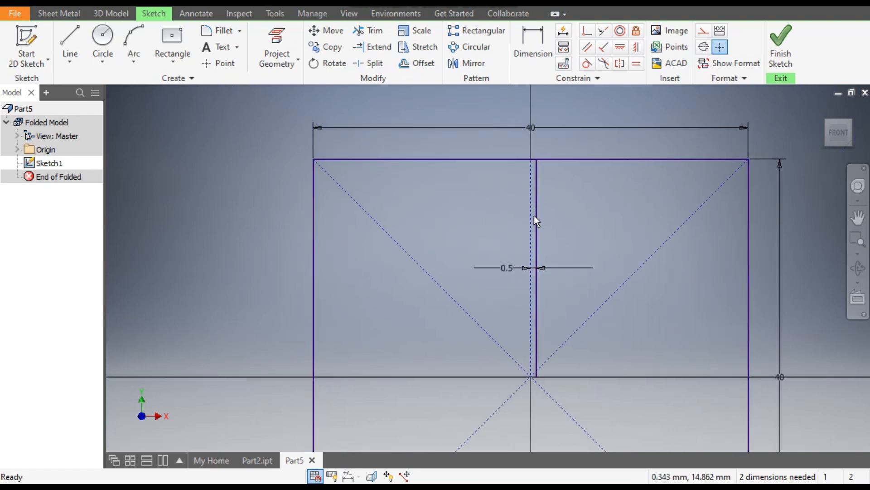
middle_click_drag(534, 216, 507, 211)
left_click(423, 66)
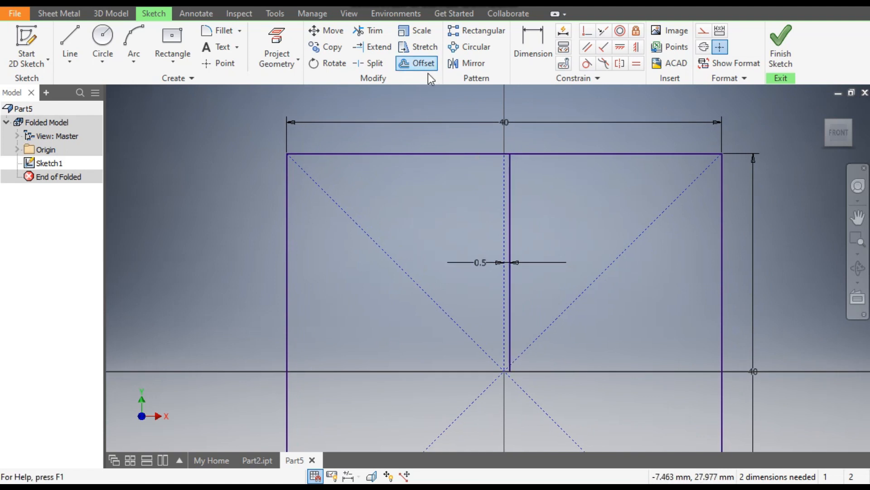
scroll(466, 133, "up", 3)
left_click(537, 200)
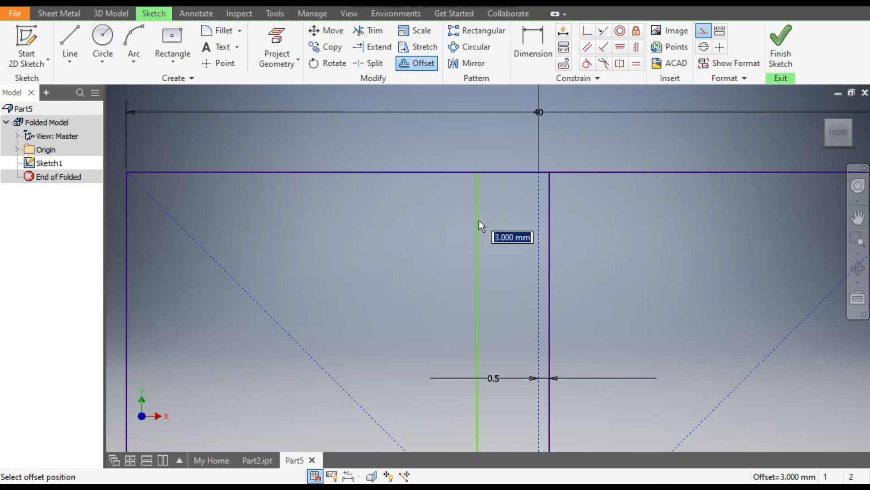
left_click(477, 221)
scroll(474, 225, "down", 2)
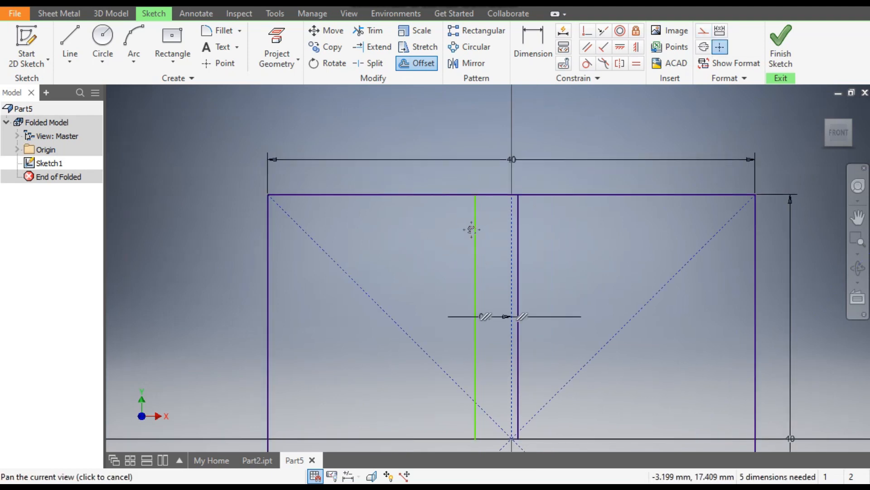
Dimension the left offset line 0.5 mm from the central construction line
left_click(534, 49)
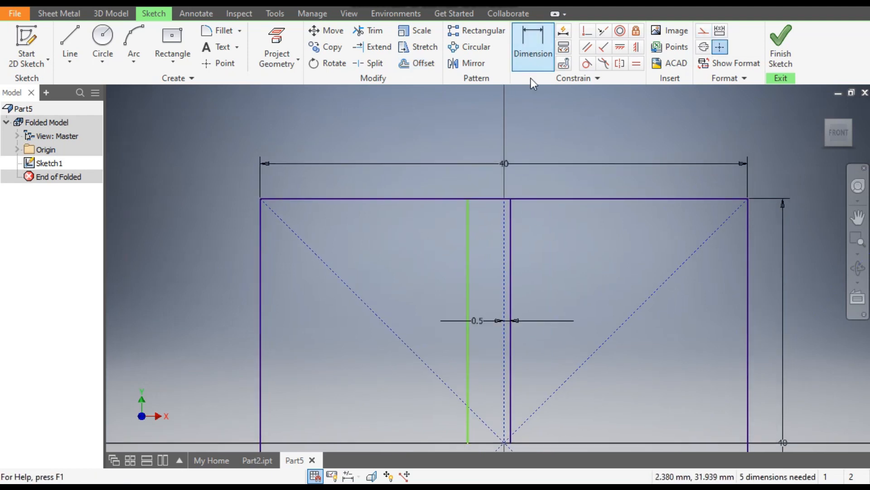
left_click(469, 237)
left_click(504, 238)
left_click(488, 179)
type(".5")
key("Return")
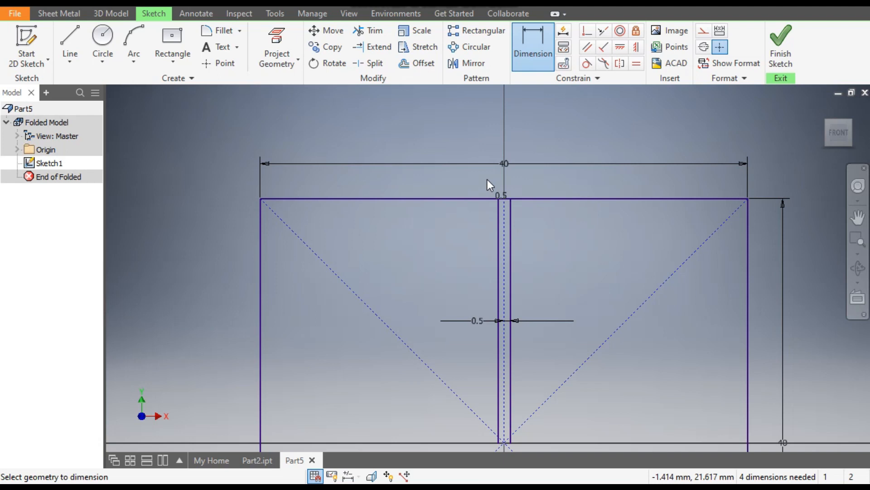
Convert both solid offset lines beside the vertical centre line to construction geometry
scroll(487, 180, "down", 2)
mouse_move(487, 180)
middle_mouse_down()
mouse_move(516, 179)
mouse_move(515, 155)
middle_mouse_up()
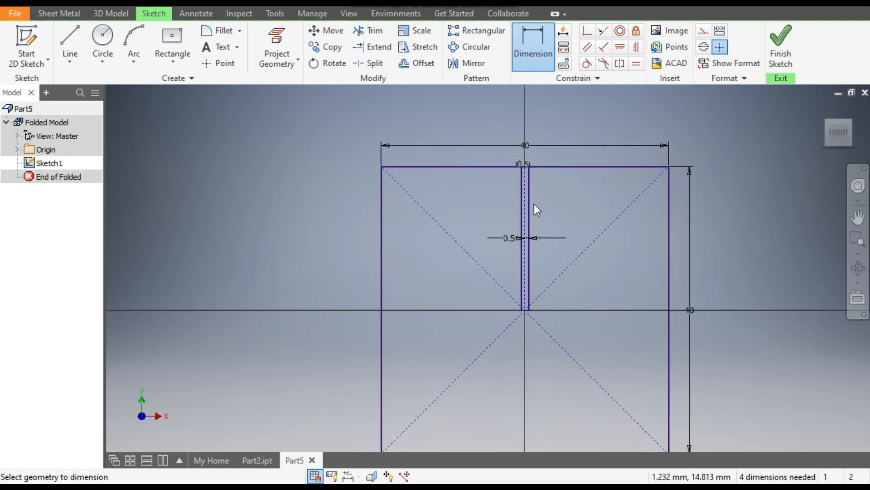
key("Escape")
scroll(534, 203, "up", 3)
left_click_drag(508, 206, 492, 224)
left_click(703, 32)
left_click(578, 205)
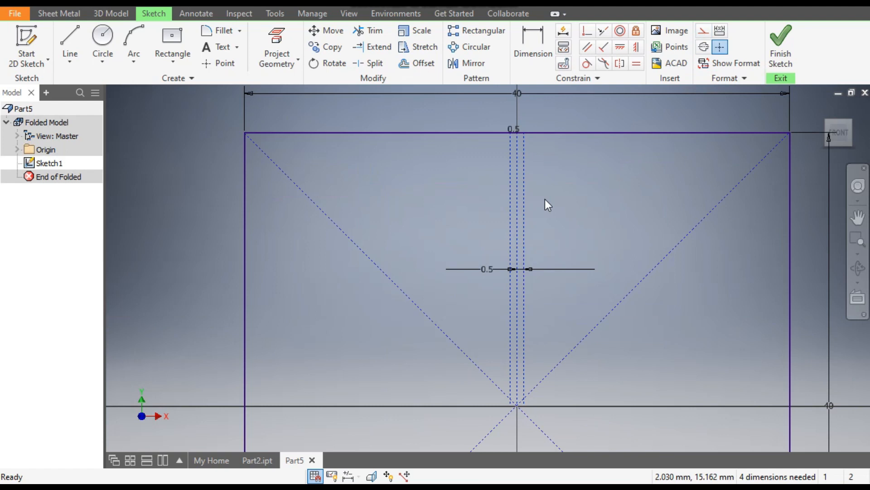
scroll(546, 206, "down", 2)
scroll(531, 181, "up", 5)
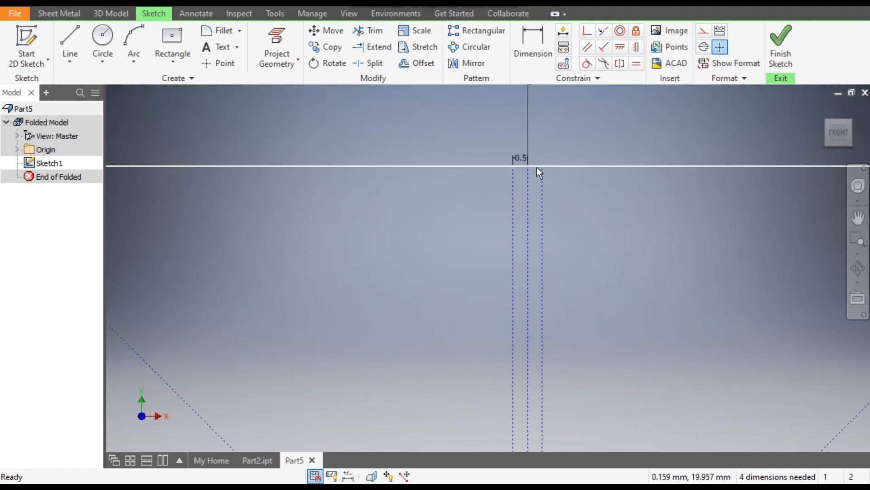
scroll(535, 154, "down", 4)
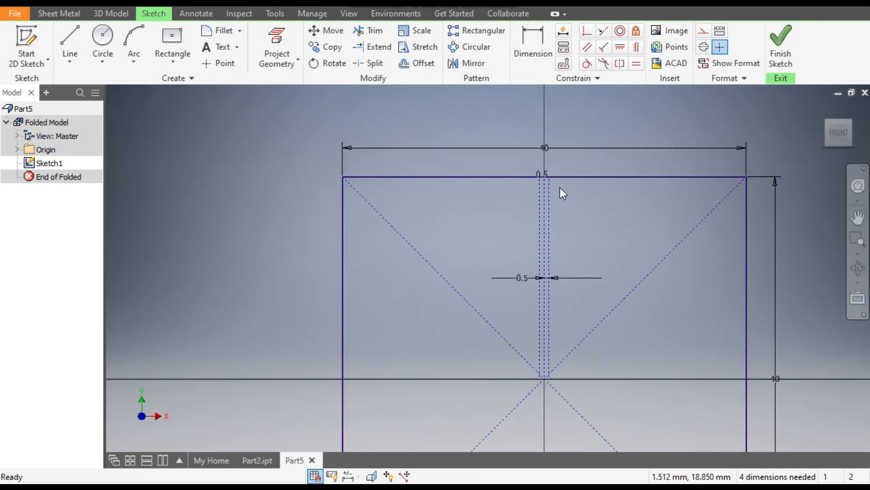
Trim the square's top edge between the two outer offset construction lines to open a gap
scroll(559, 186, "up", 2)
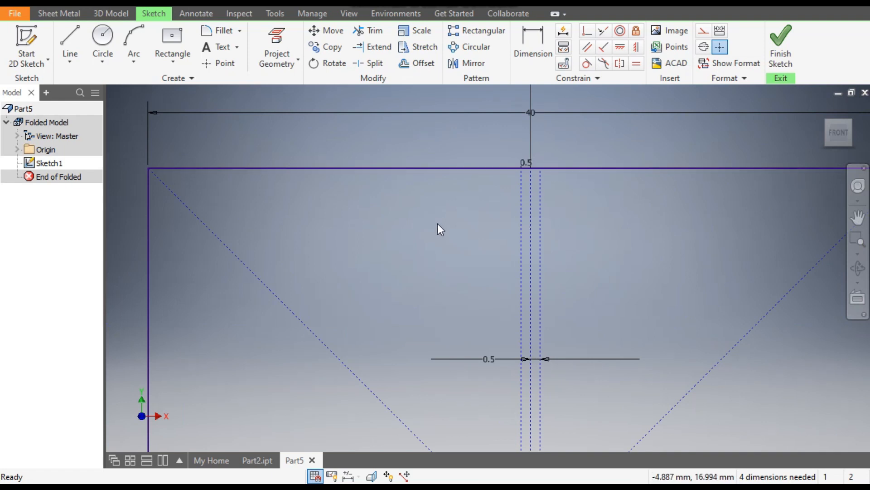
left_click(358, 33)
scroll(537, 170, "up", 5)
mouse_move(518, 166)
left_mouse_down()
mouse_move(485, 169)
mouse_move(492, 172)
left_mouse_up()
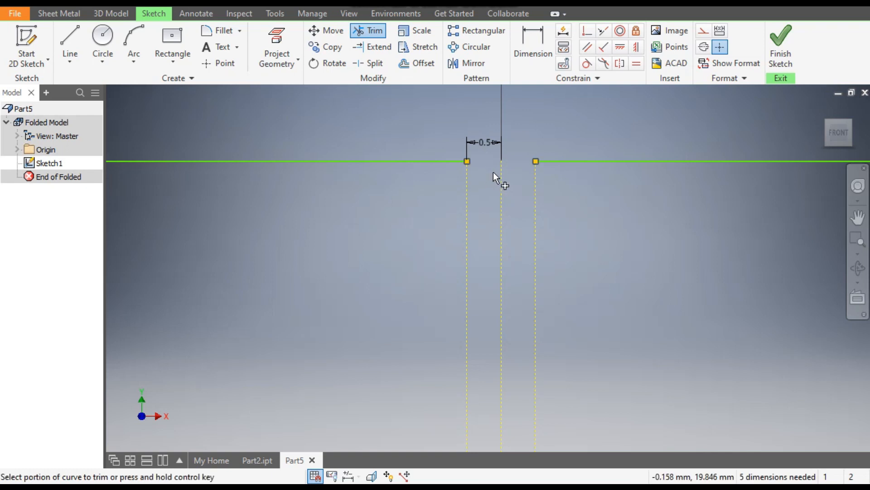
Dimension the horizontal distance from the vertical centre line to the square's right side and finish the sketch
scroll(493, 173, "down", 3)
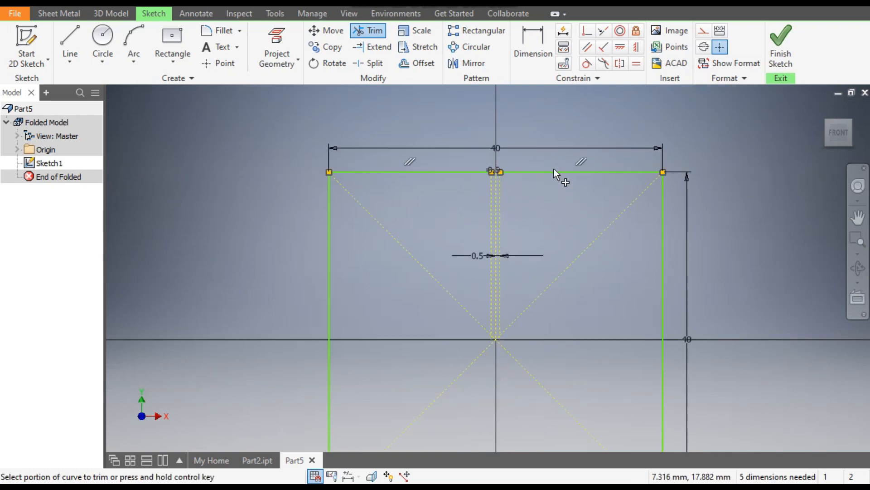
left_click(531, 39)
scroll(502, 194, "up", 3)
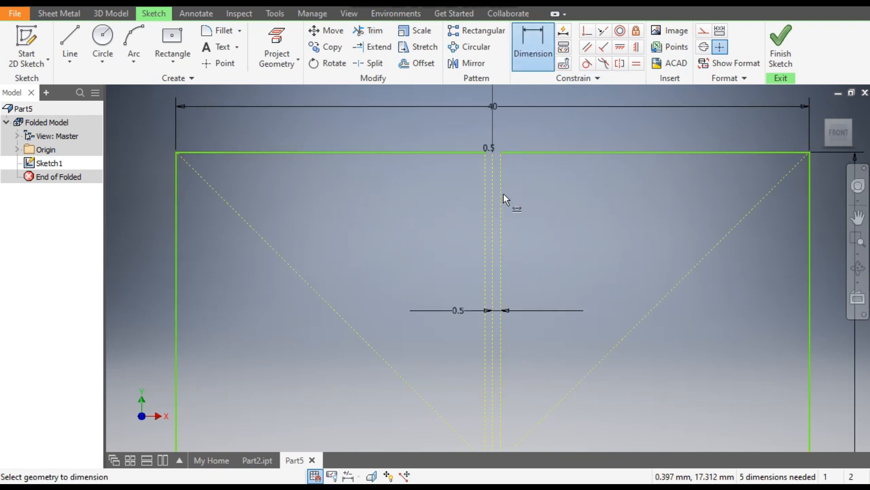
left_click(495, 192)
scroll(494, 200, "down", 3)
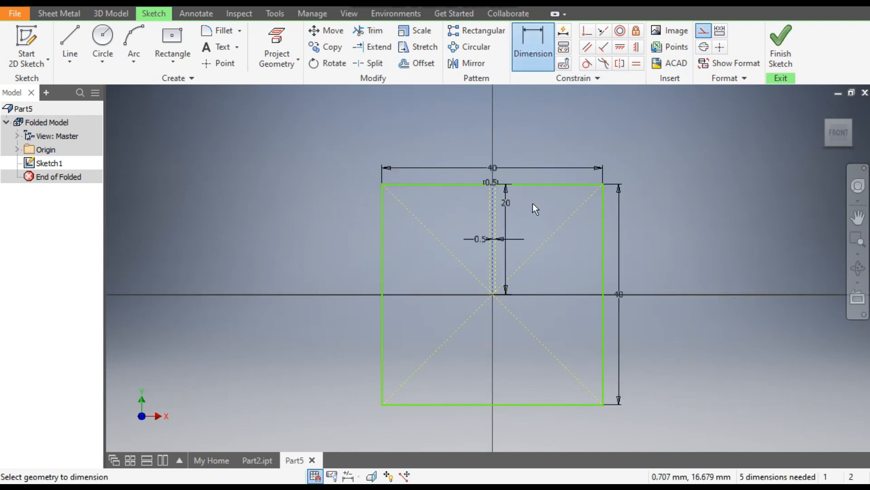
left_click(603, 216)
left_click(555, 118)
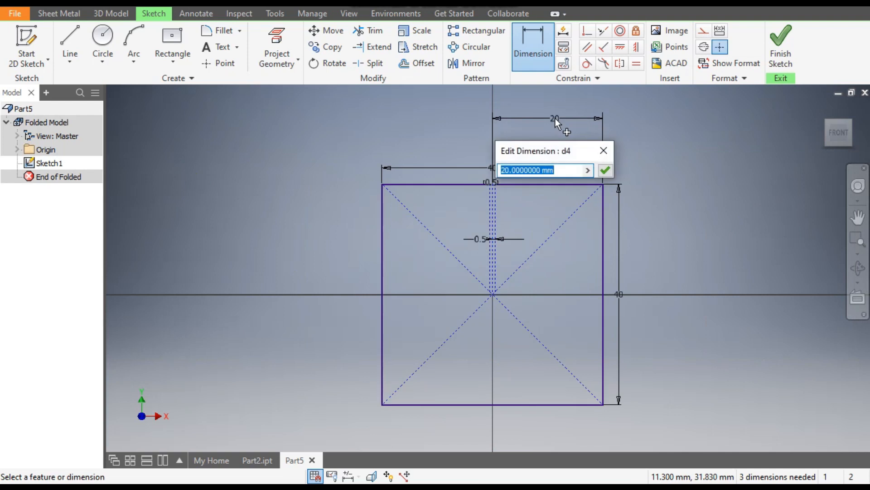
left_click(605, 170)
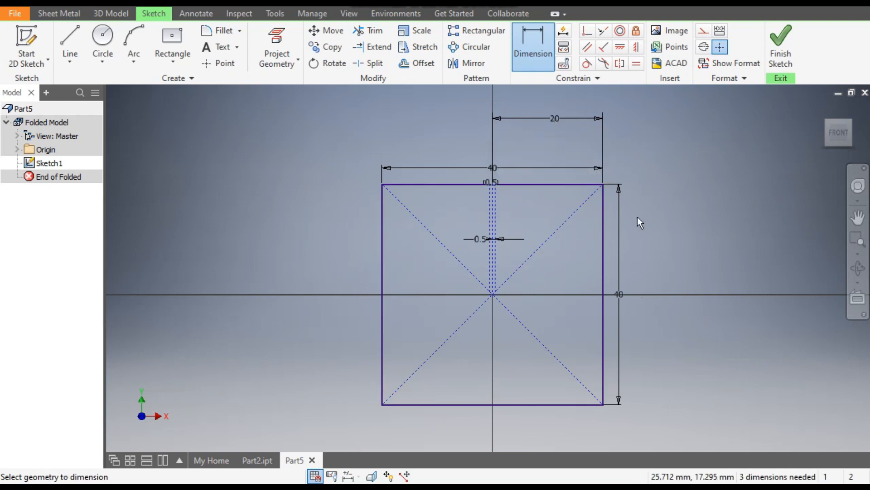
left_click(782, 36)
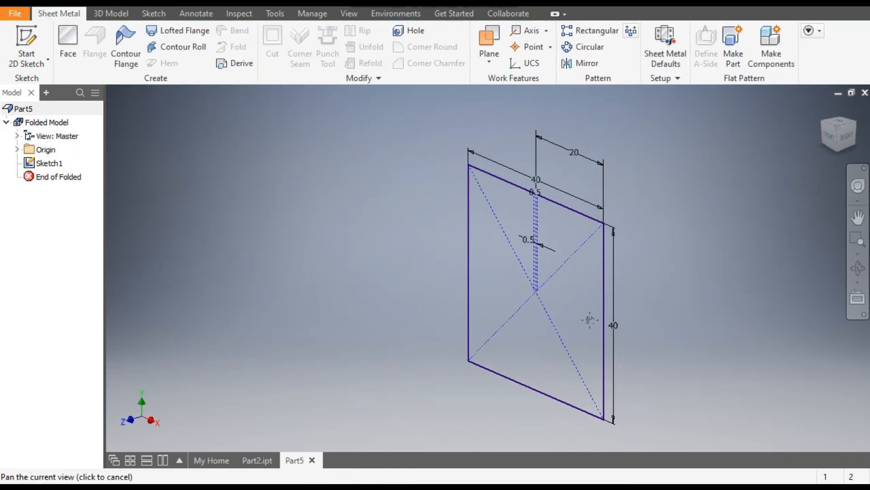
Create a contour flange from the open square profile, 50 mm wide and symmetric about the sketch plane
left_click(134, 52)
left_click(826, 143)
scroll(512, 200, "down", 5)
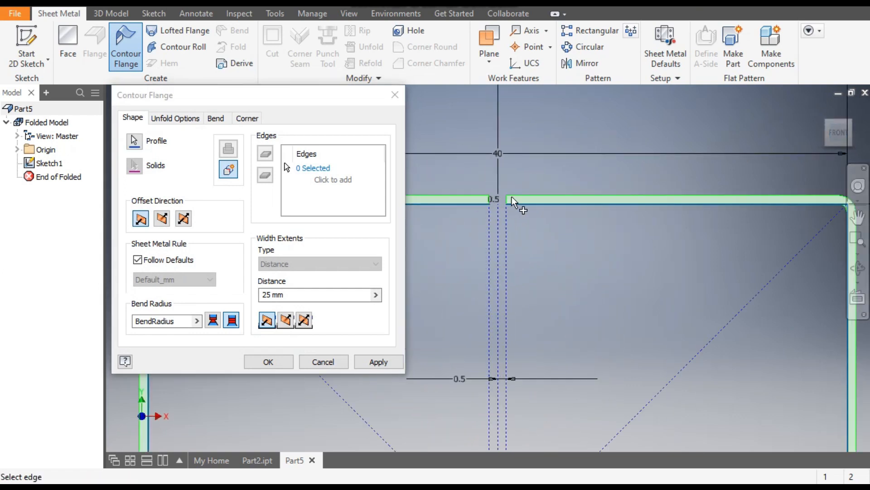
scroll(505, 211, "up", 2)
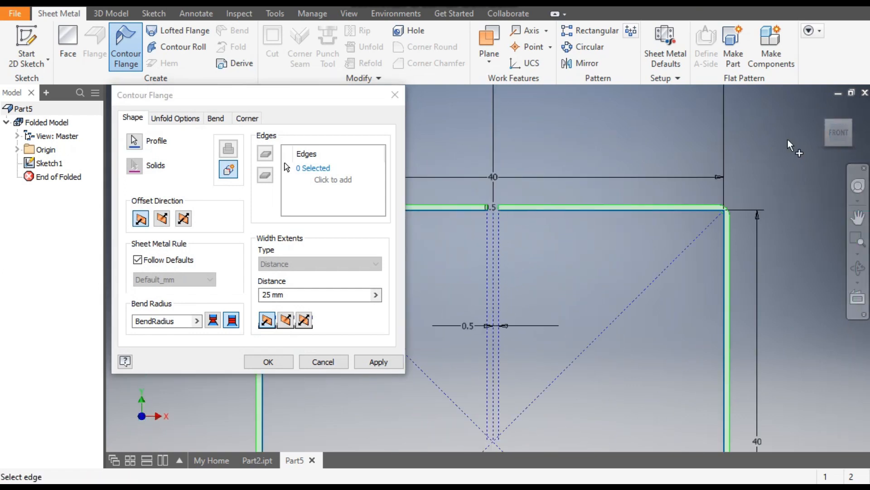
left_click(850, 121)
middle_click_drag(524, 210, 570, 183)
left_click(281, 295)
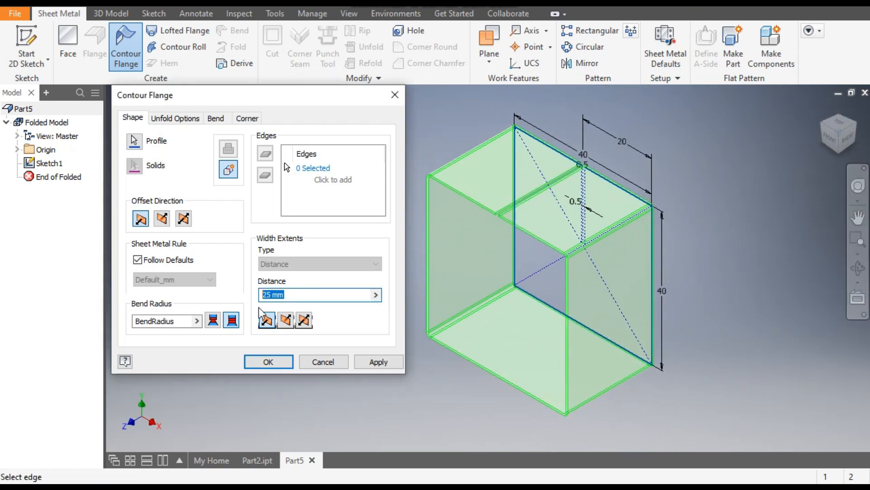
type("50")
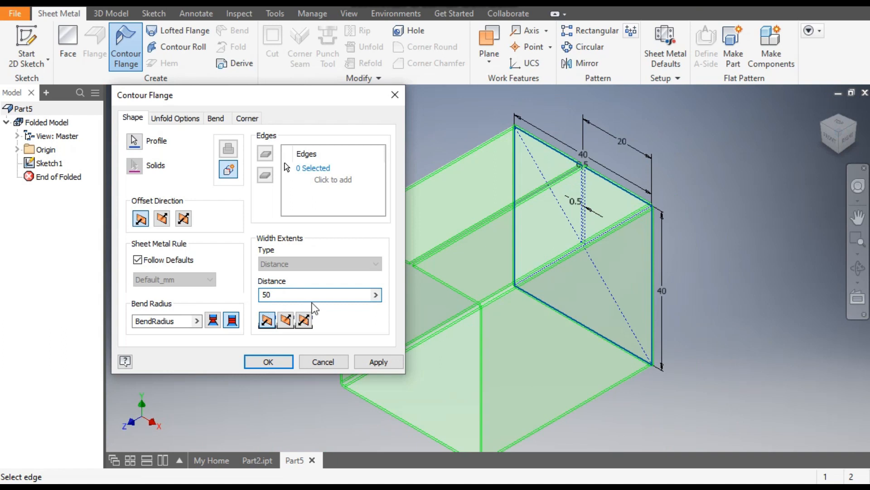
left_click(307, 326)
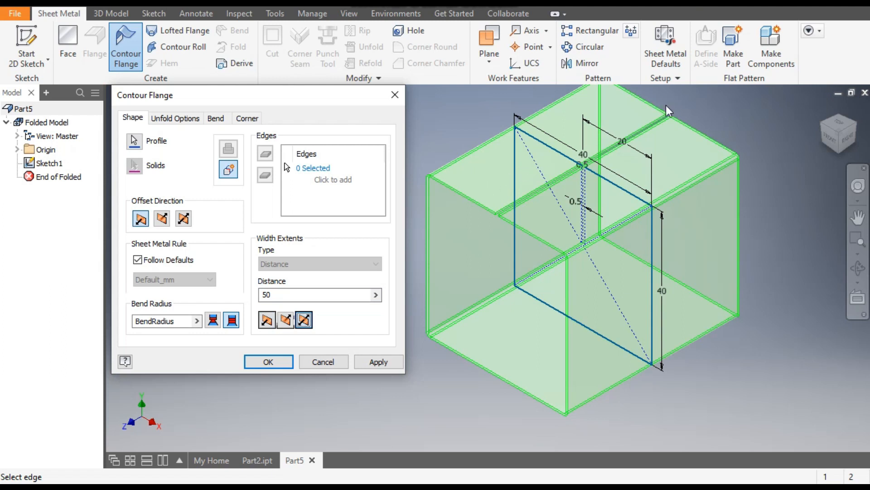
left_click(269, 362)
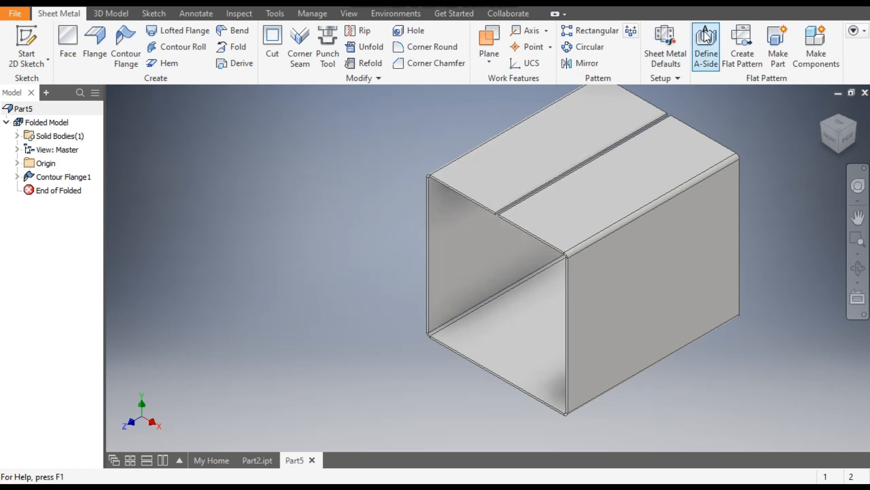
Override the rule thickness in the sheet metal defaults and set the sheet thickness to 1.5 mm
left_click(682, 40)
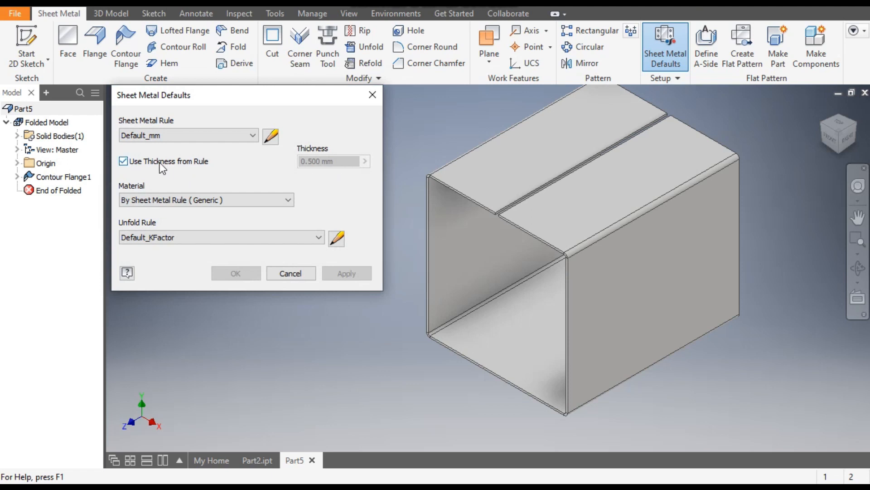
left_click(140, 167)
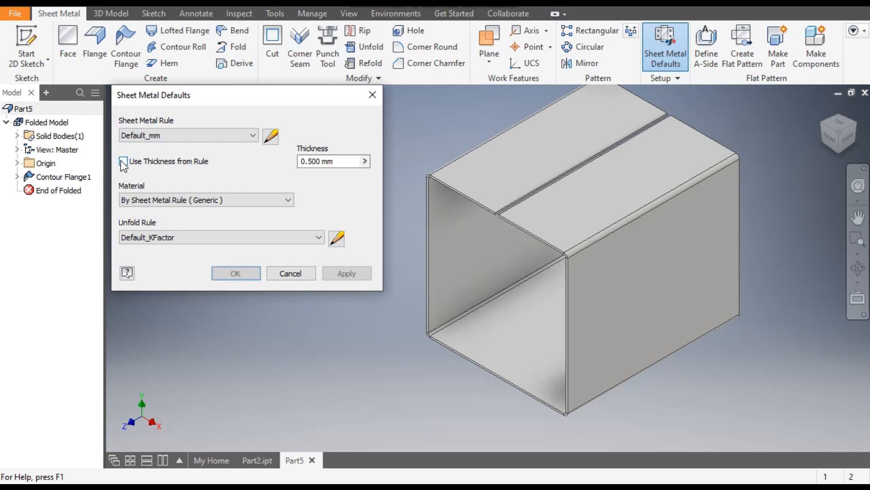
left_click_drag(307, 162, 295, 167)
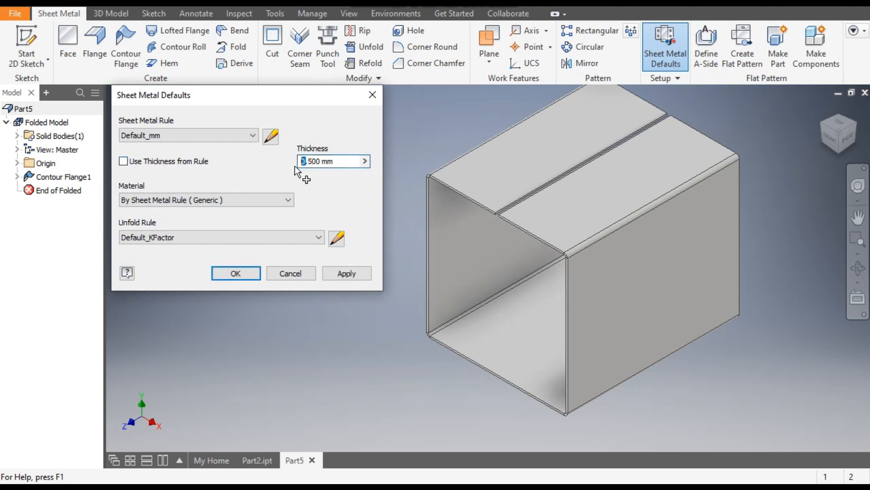
type("1")
left_click(343, 274)
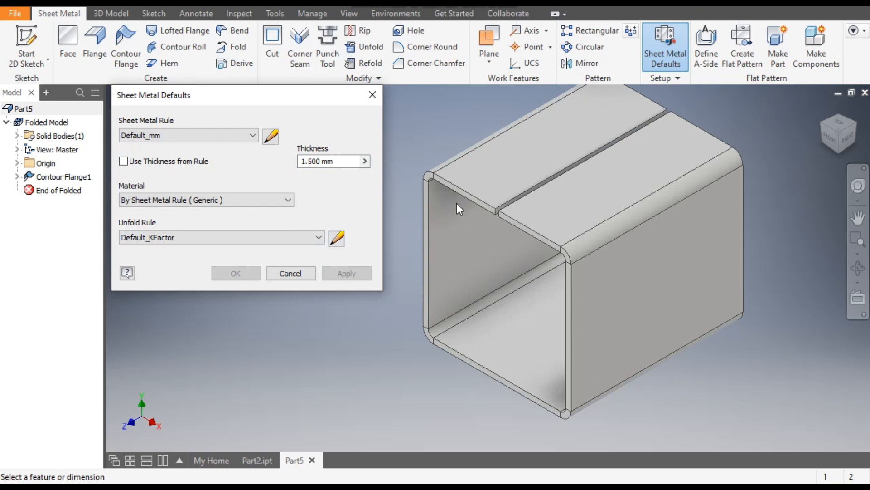
left_click(303, 275)
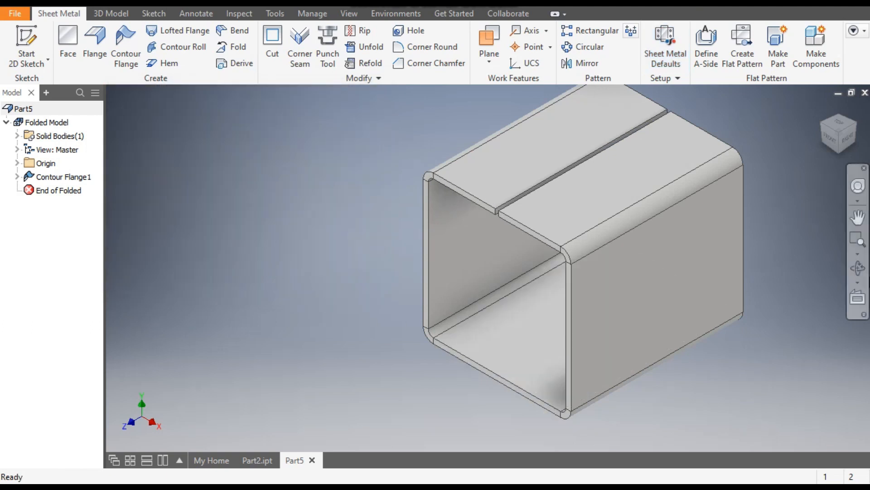
Start a sketch on the underside face of the box and draw a 25 mm diameter circle at its centre
left_click(838, 151)
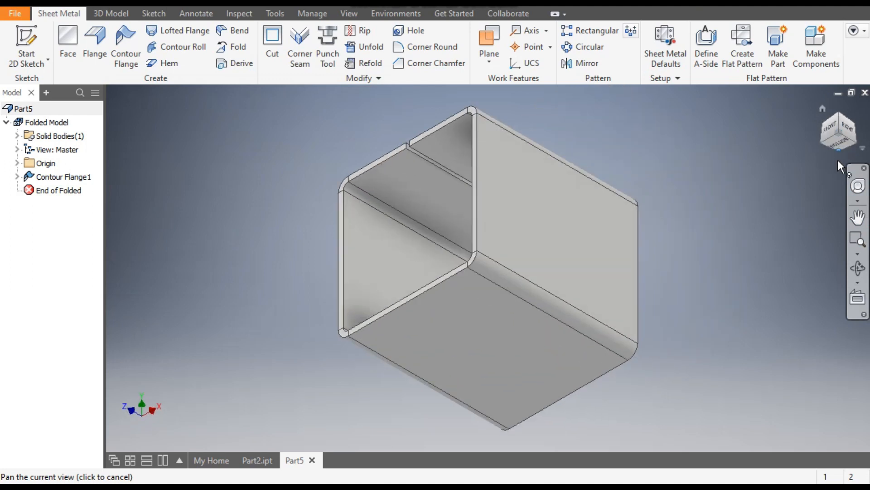
left_click(485, 346)
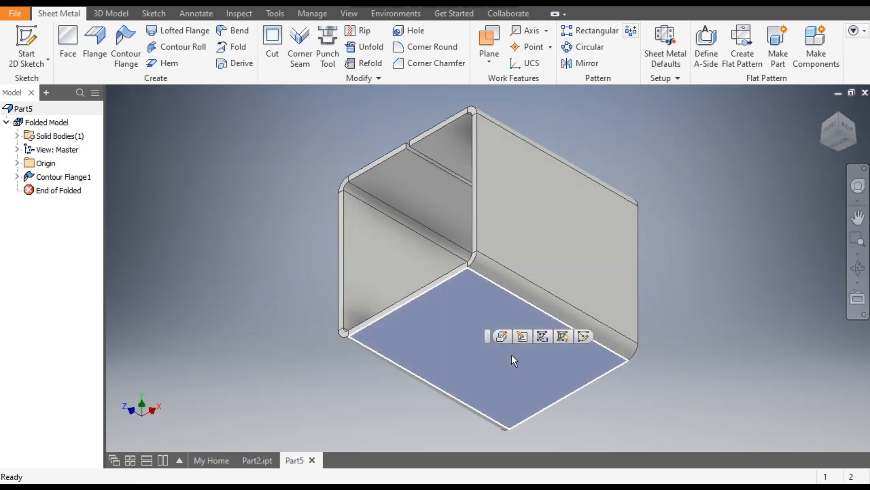
left_click(583, 339)
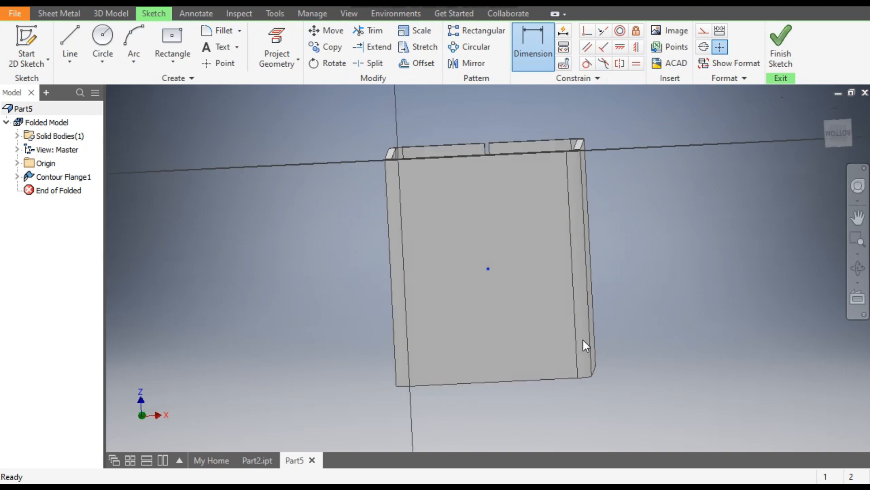
left_click(101, 39)
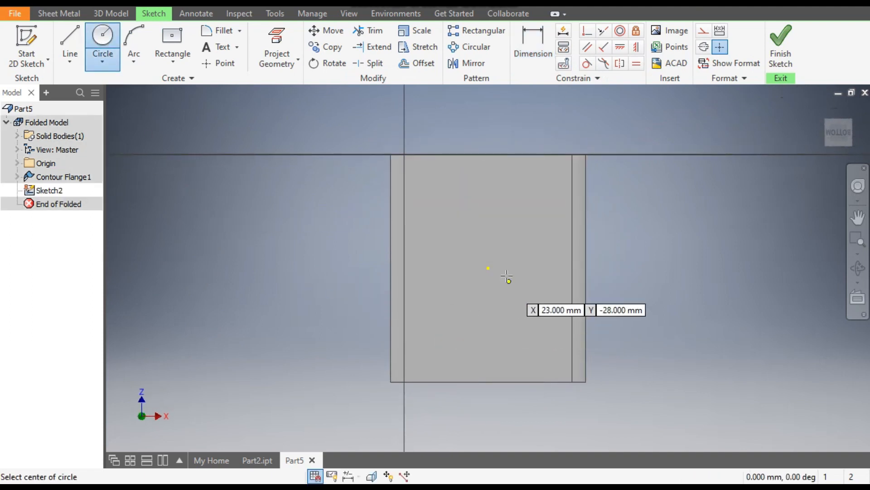
left_click(488, 268)
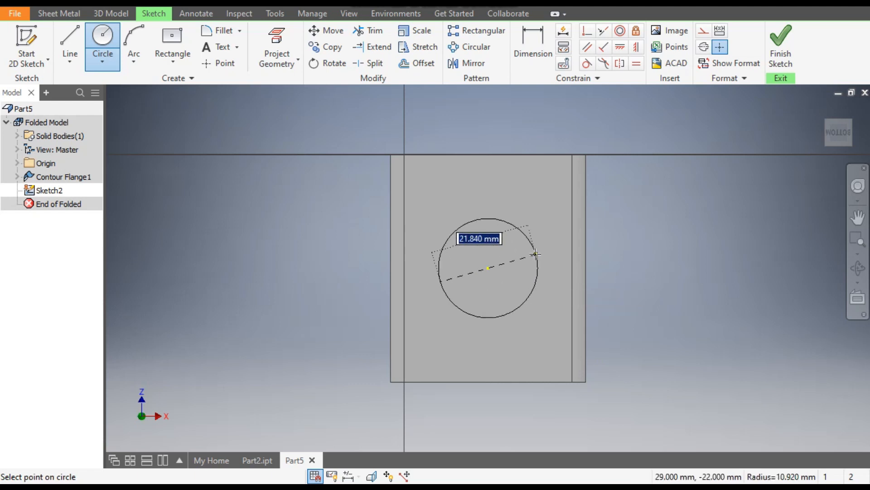
type("25")
key("Return")
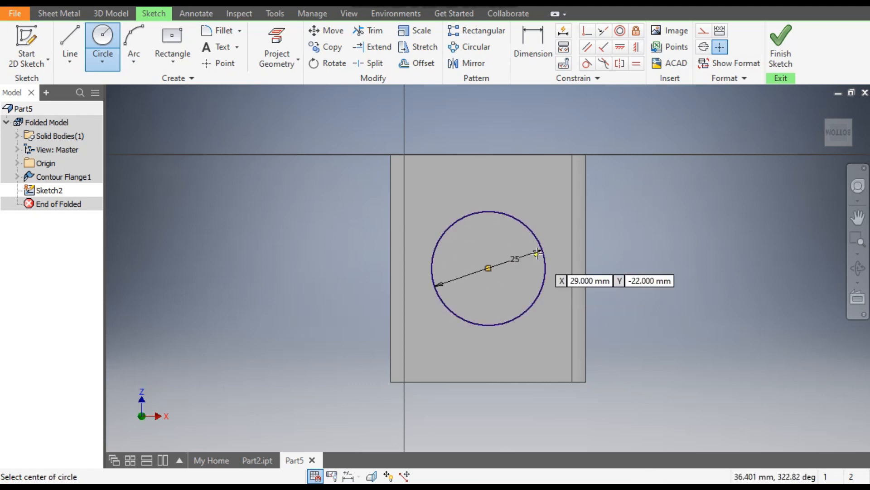
Finish the sketch and cut the 25 mm circle through the bottom wall to a depth of Thickness
left_click(778, 45)
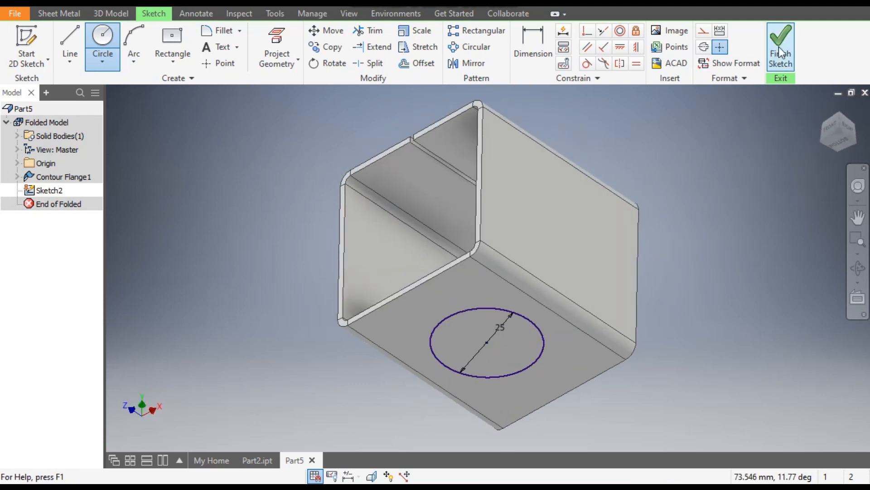
left_click(270, 42)
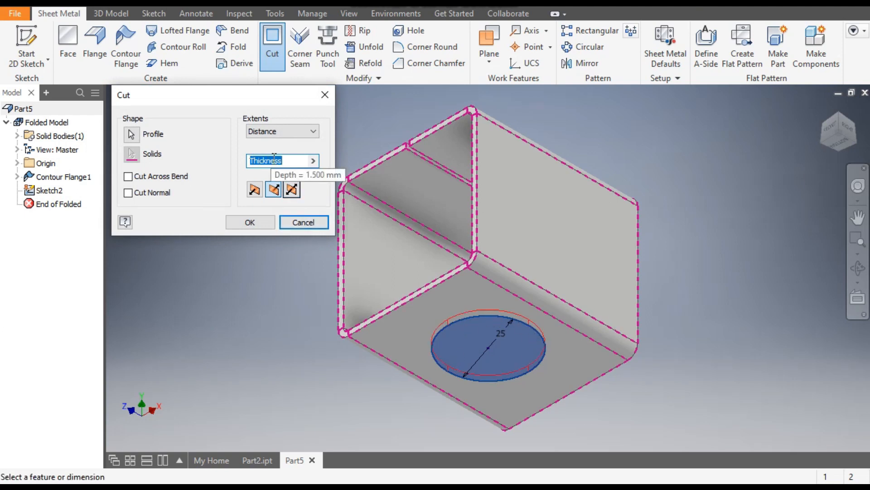
left_click(257, 225)
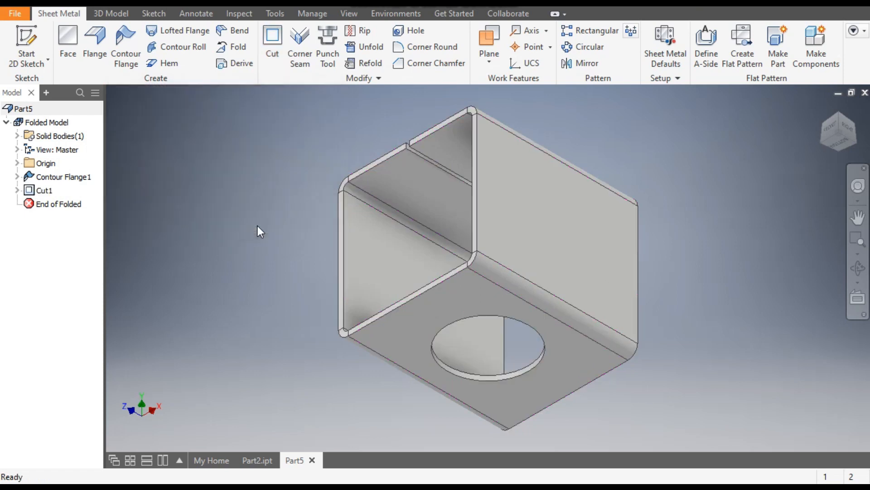
Start a sketch on the top face left of the gap and draw a 15 mm diameter circle centred midway along the gap
left_click(836, 113)
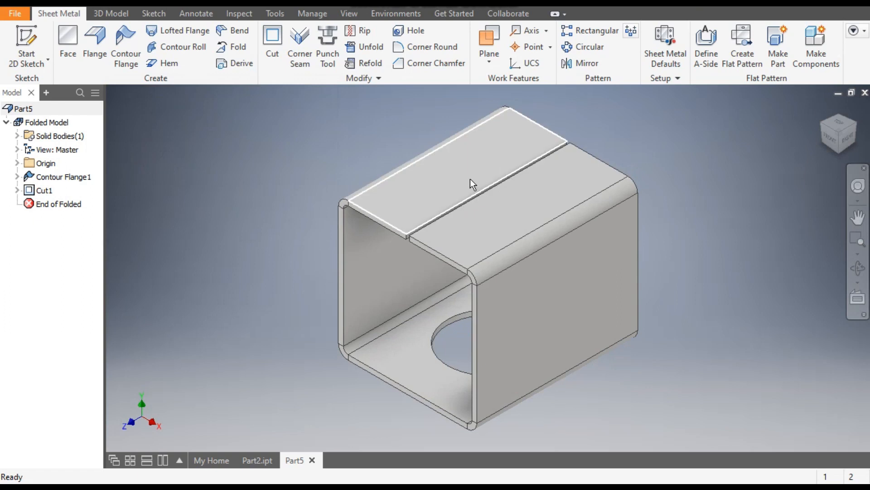
left_click(470, 179)
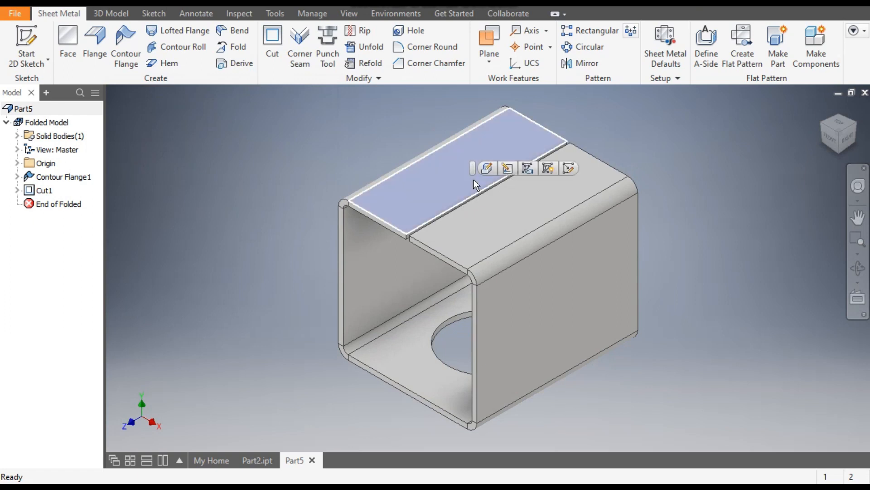
left_click(569, 169)
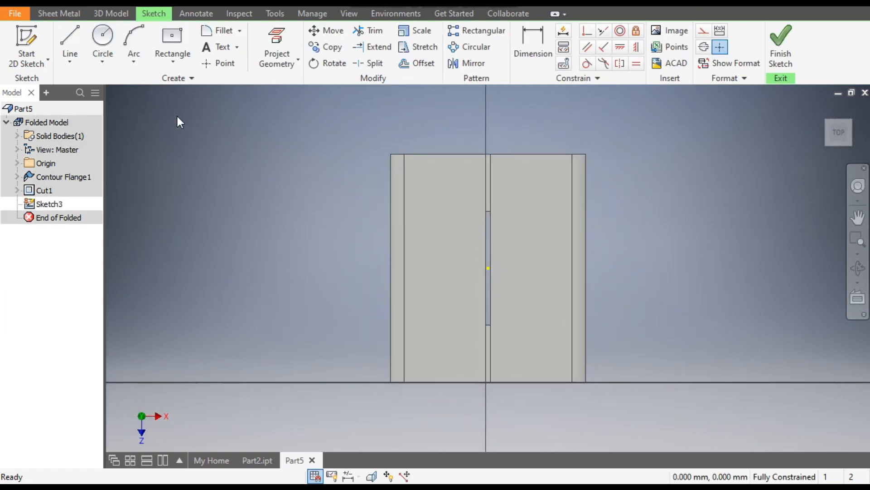
left_click(103, 38)
left_click(489, 268)
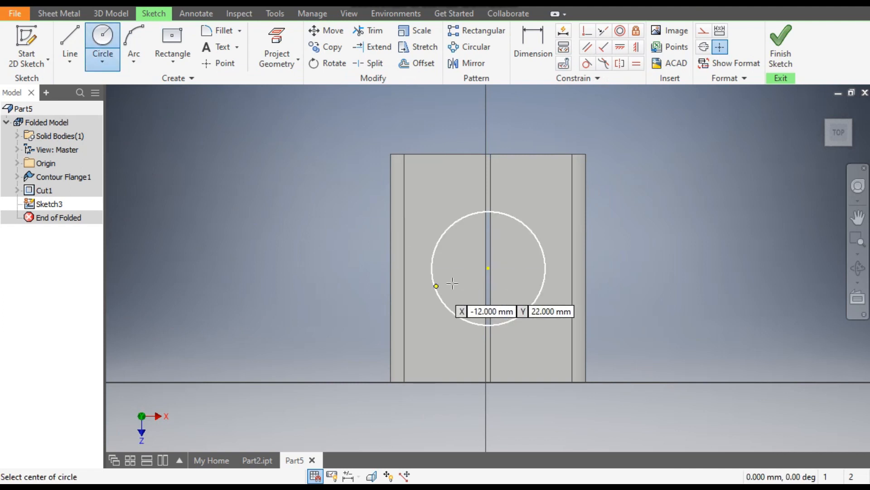
scroll(487, 271, "down", 5)
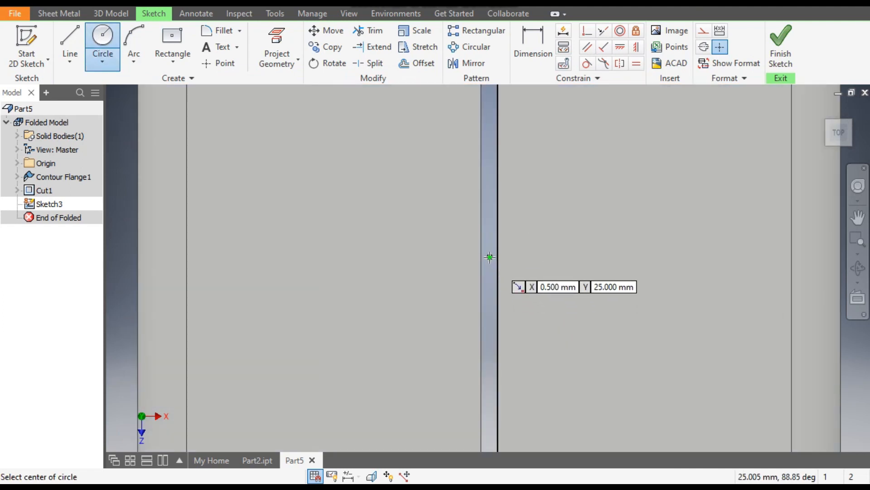
left_click(490, 257)
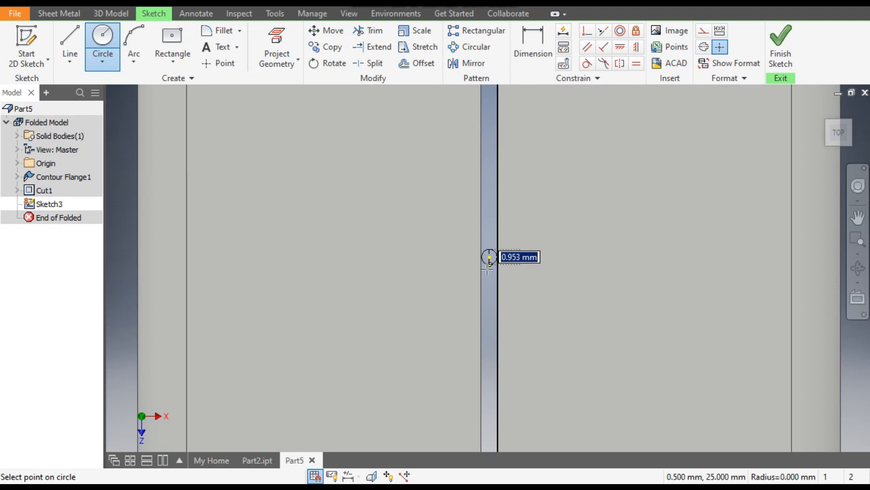
scroll(489, 259, "up", 5)
type("15")
key("Return")
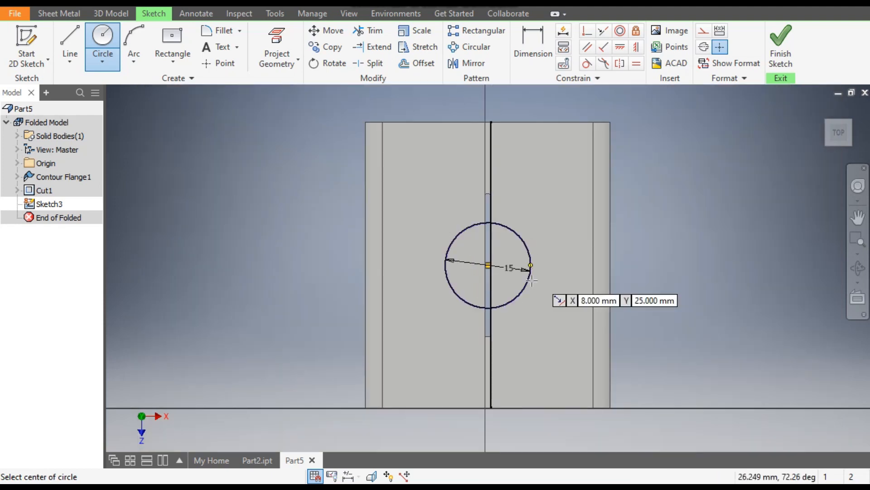
Finish the sketch and cut the 15 mm circle through the split top wall to a depth of Thickness
left_click(781, 50)
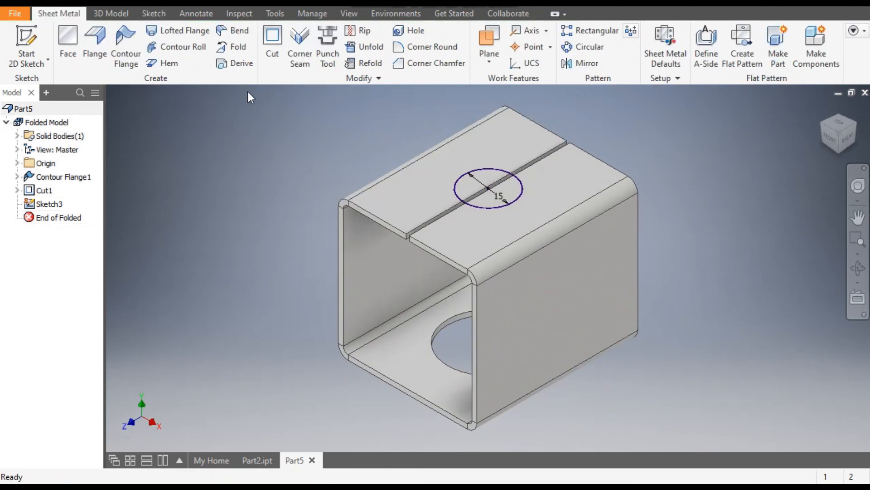
left_click(271, 43)
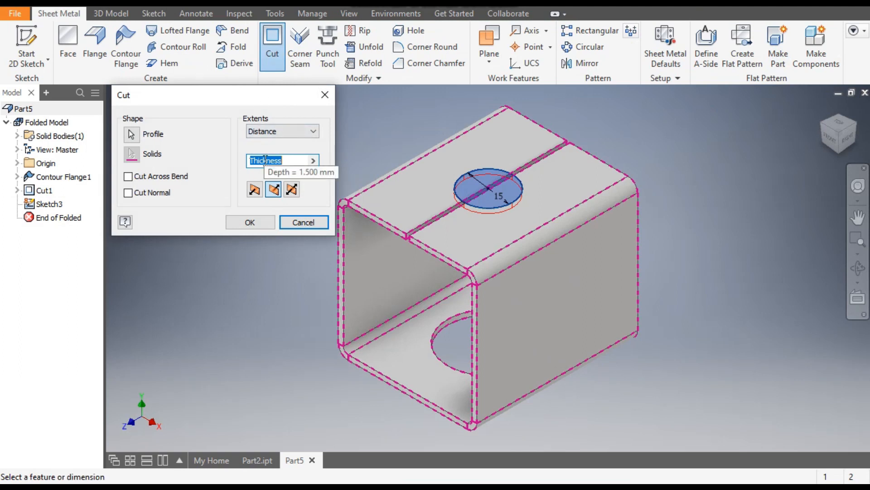
left_click(250, 222)
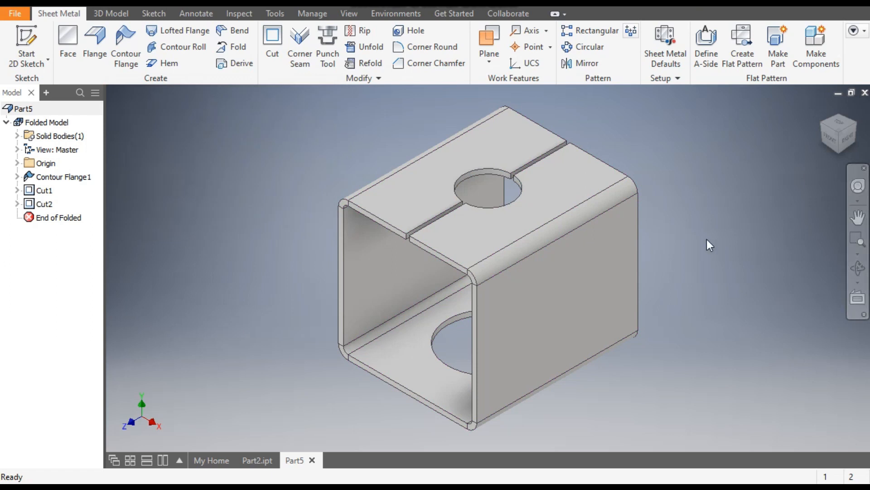
Start a sketch on the box's right outer face and draw a 25 × 25 mm two-point center rectangle at the face's centre
left_click(554, 300)
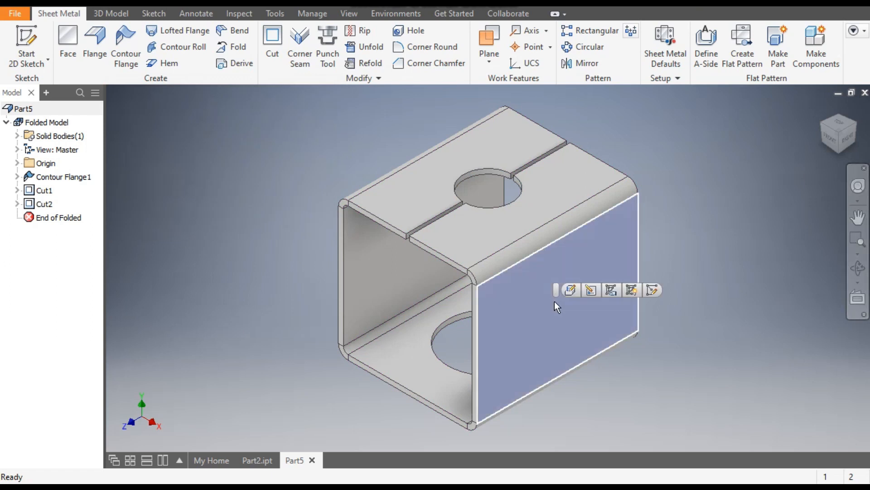
key("s")
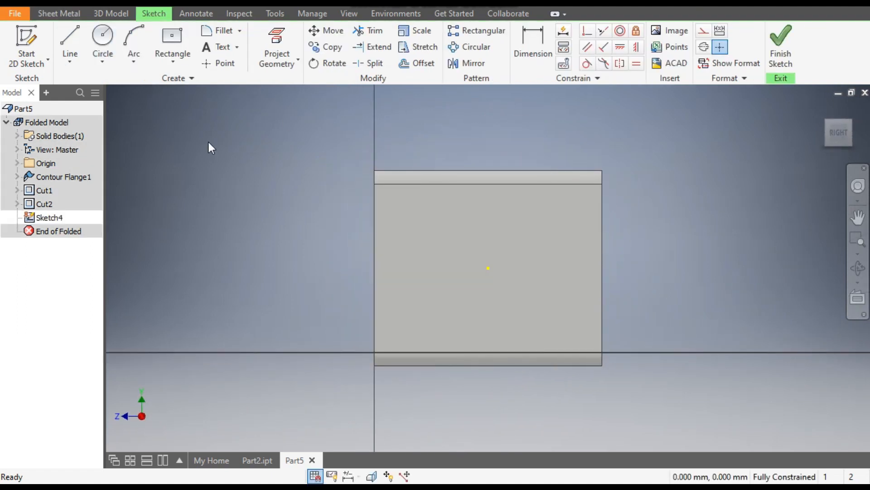
left_click(178, 60)
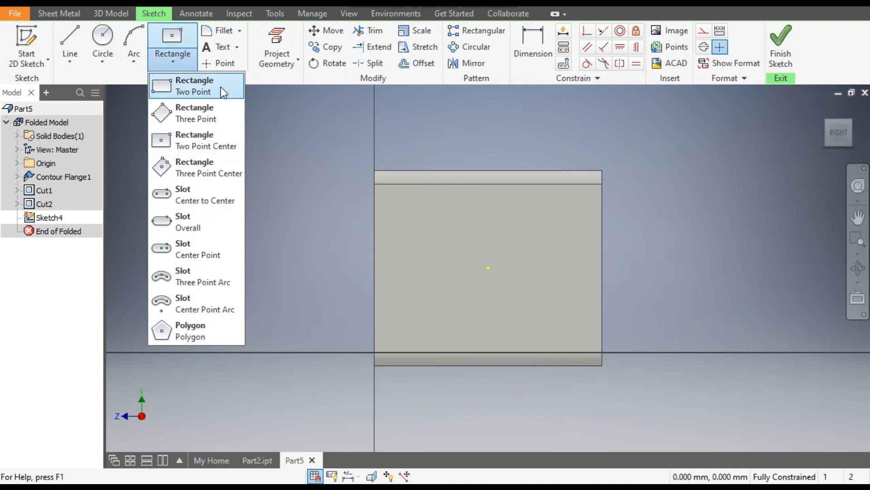
left_click(211, 141)
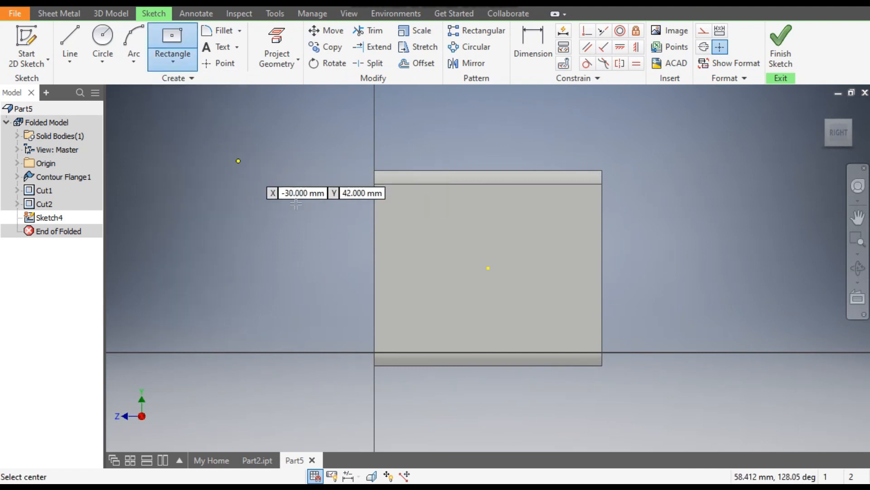
left_click(488, 268)
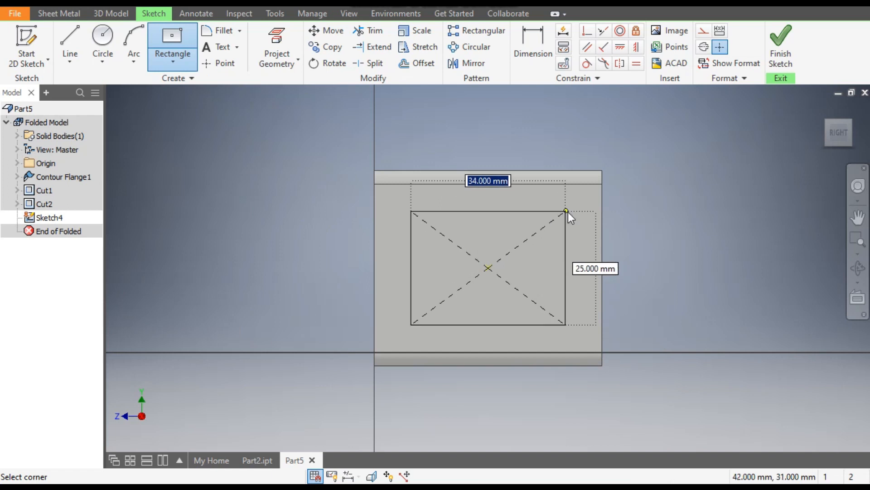
type("25")
key("Tab")
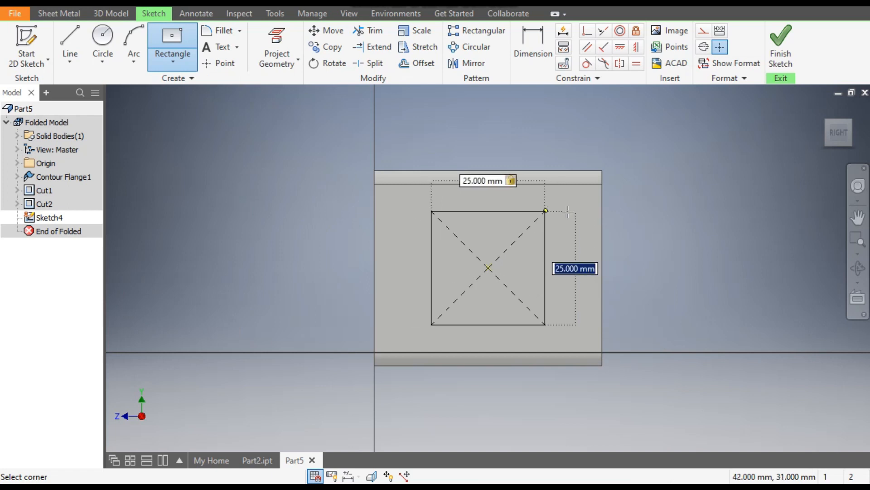
type("25")
key("Return")
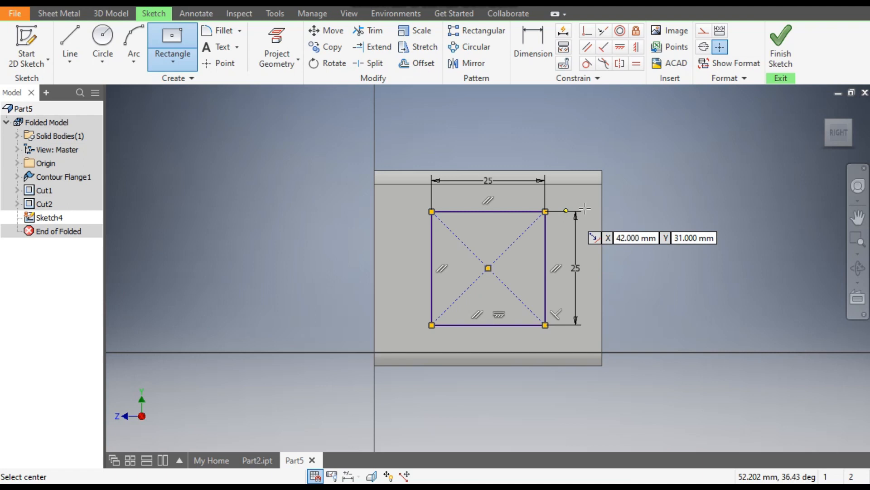
Convert the sides of the 25 mm square to construction lines
left_click(703, 30)
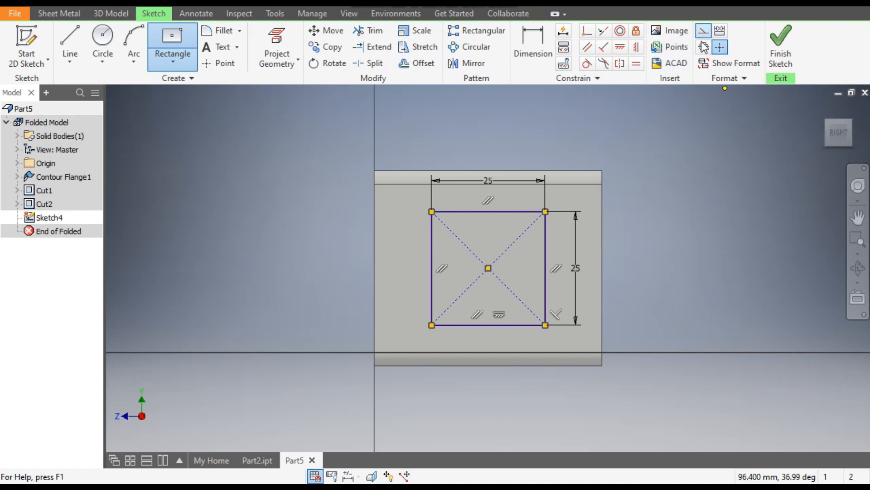
left_click(567, 192)
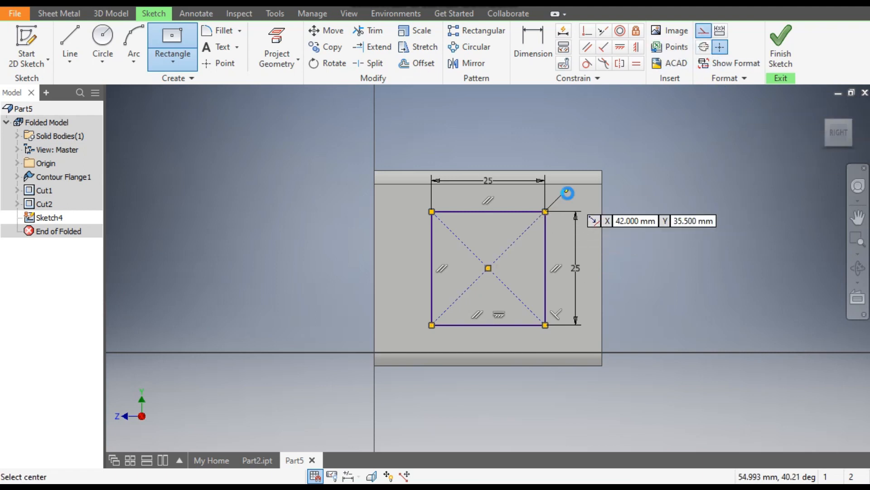
key("Escape")
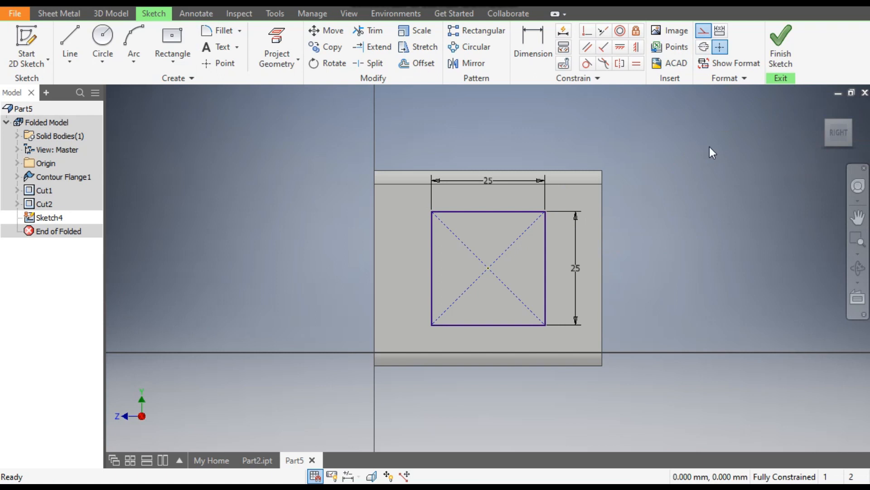
left_click_drag(573, 191, 409, 346)
left_click(703, 31)
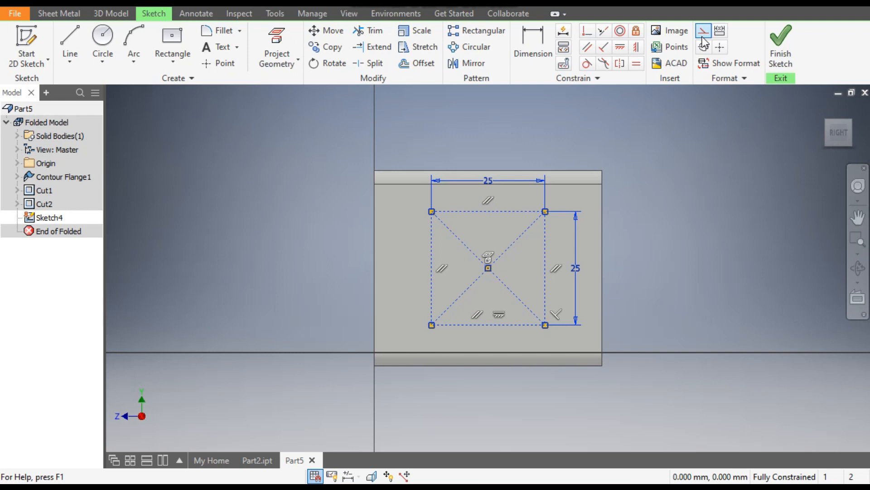
left_click(690, 178)
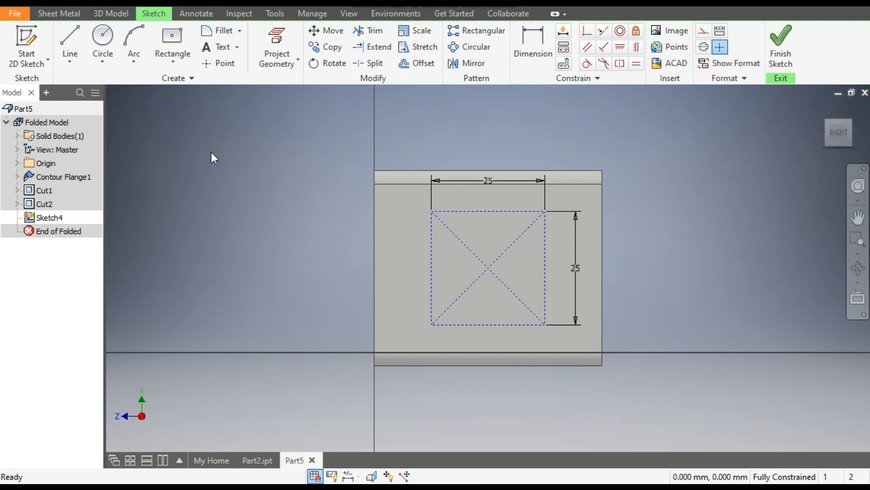
Draw a 5.5 mm diameter circle centred on the upper-left corner of the construction square
left_click(103, 44)
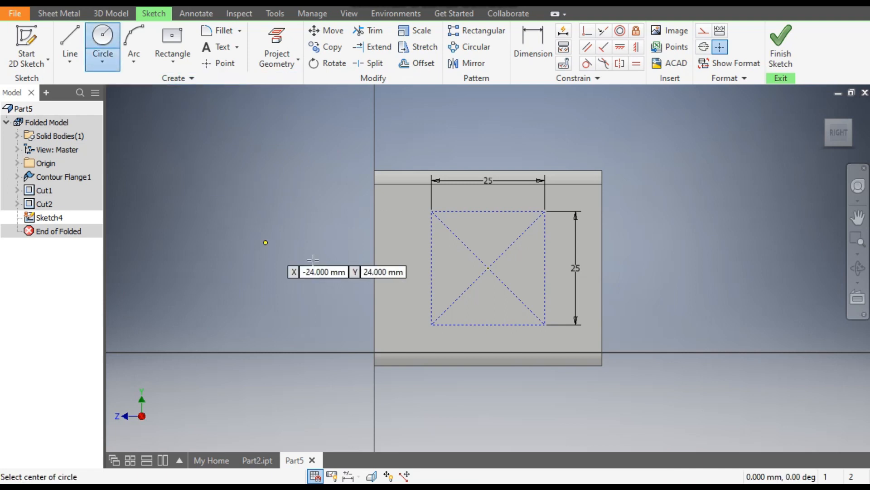
left_click(431, 211)
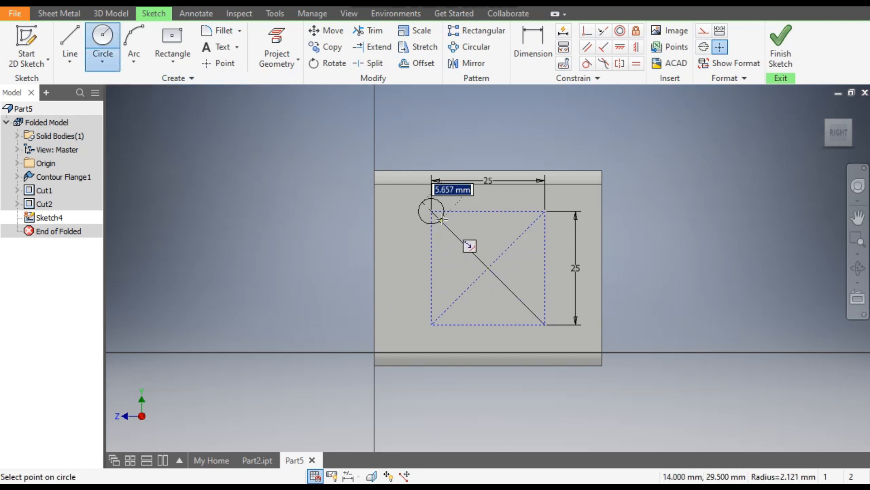
type("5.5")
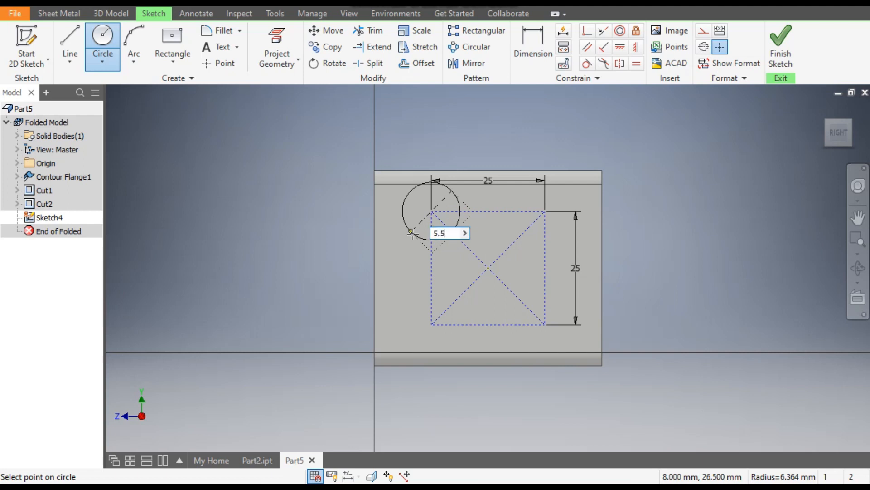
key("Return")
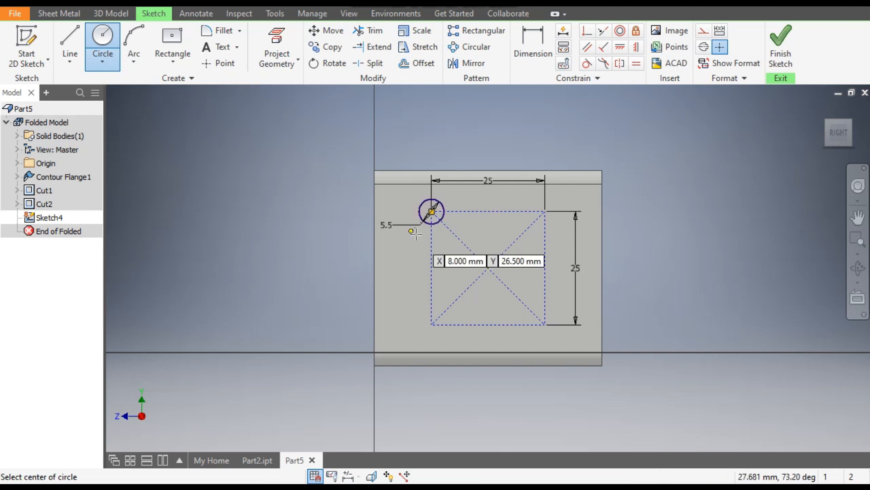
Draw freehand circles centred on the other three corners of the construction square
left_click(547, 209)
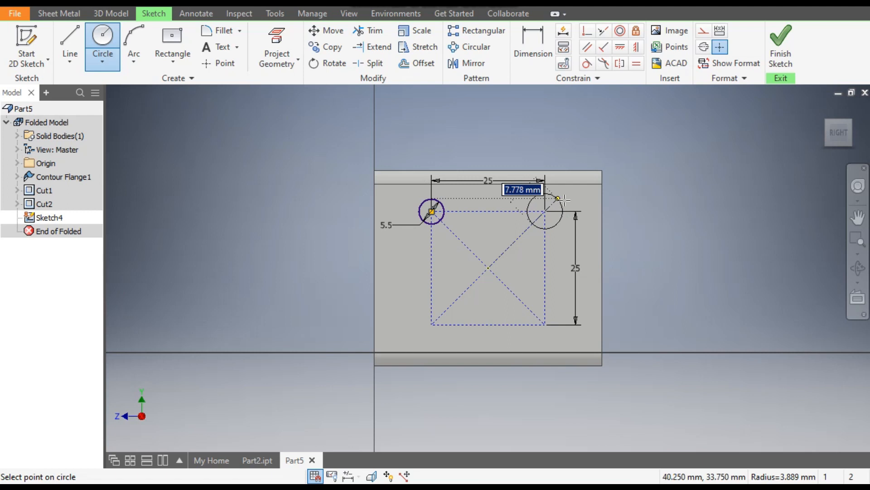
left_click(560, 222)
left_click(546, 325)
left_click(560, 336)
left_click(432, 325)
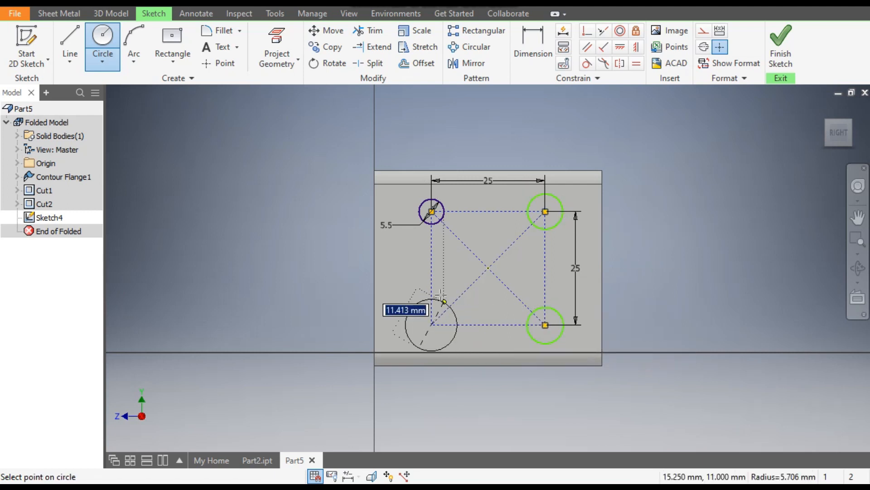
left_click(445, 293)
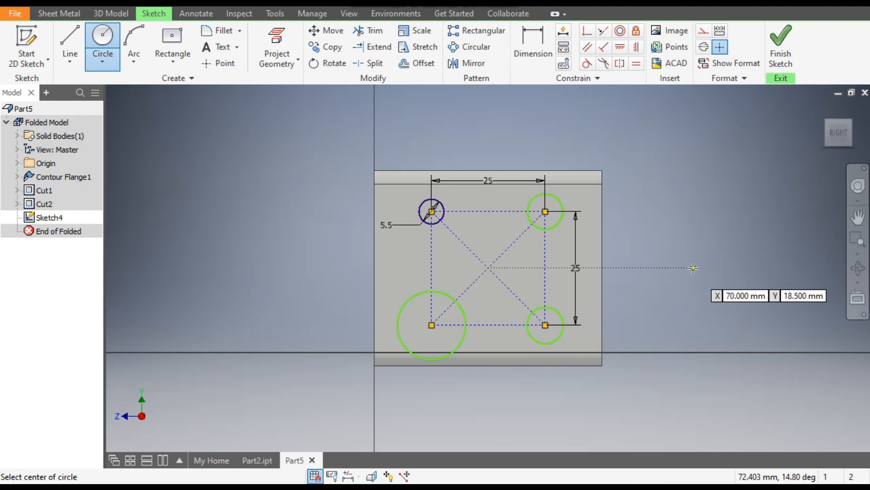
key("Escape")
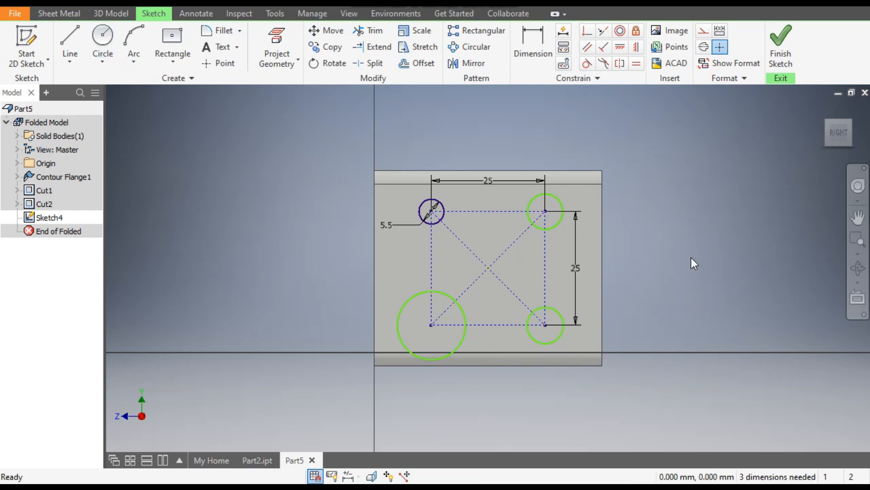
Apply Equal constraints so the three freehand corner circles match the 5.5 mm circle
left_click(637, 64)
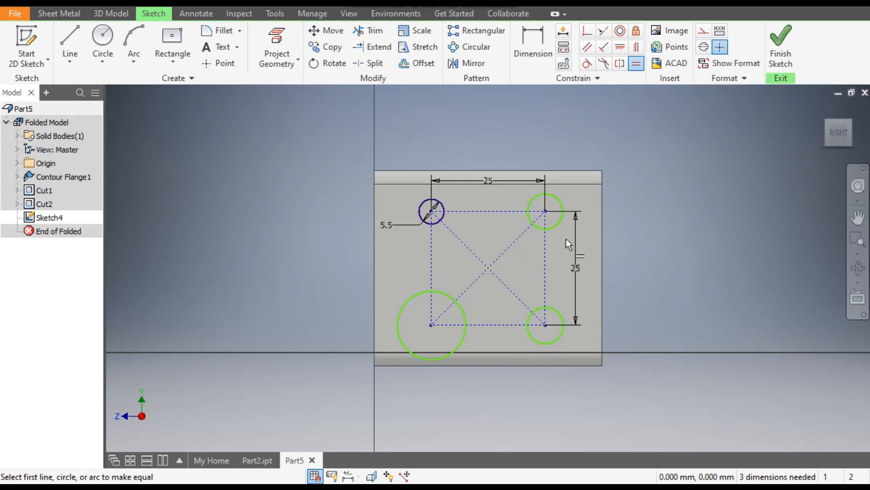
left_click(445, 209)
left_click(535, 208)
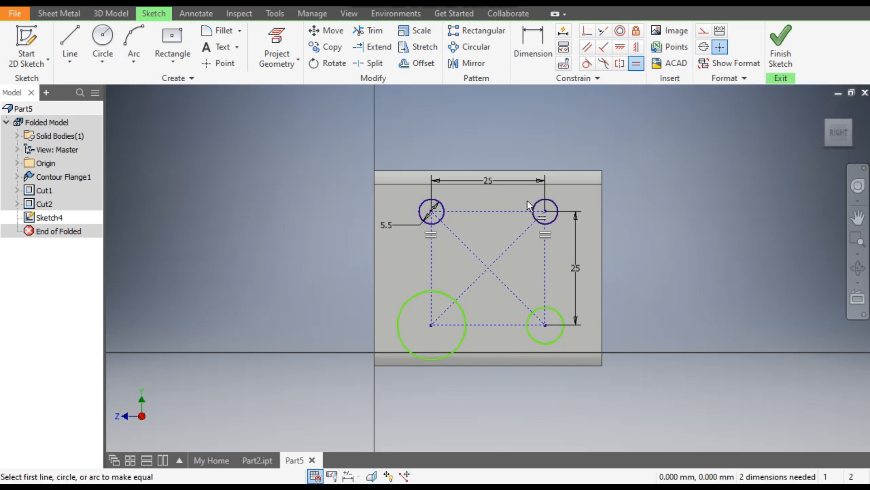
left_click(557, 221)
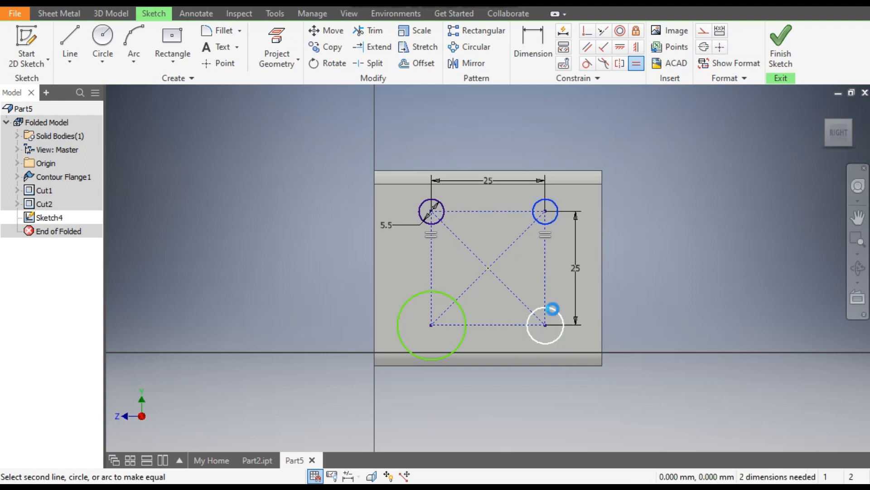
left_click(554, 308)
left_click(556, 328)
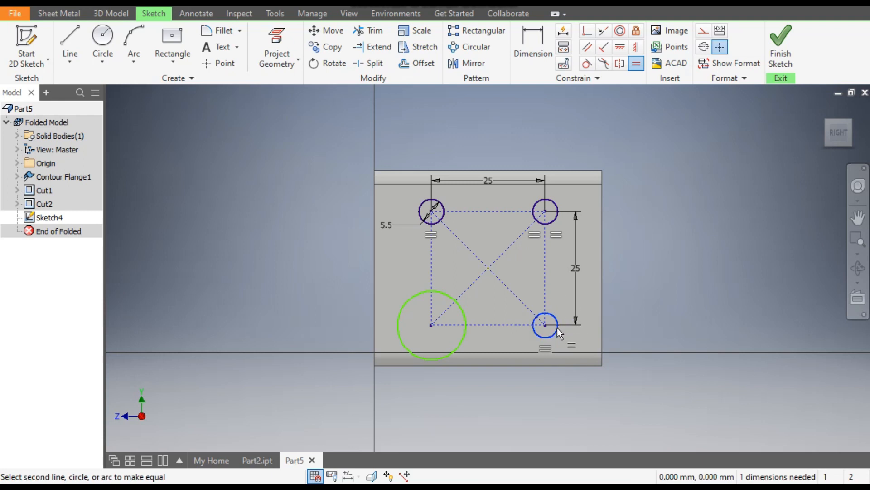
left_click(459, 343)
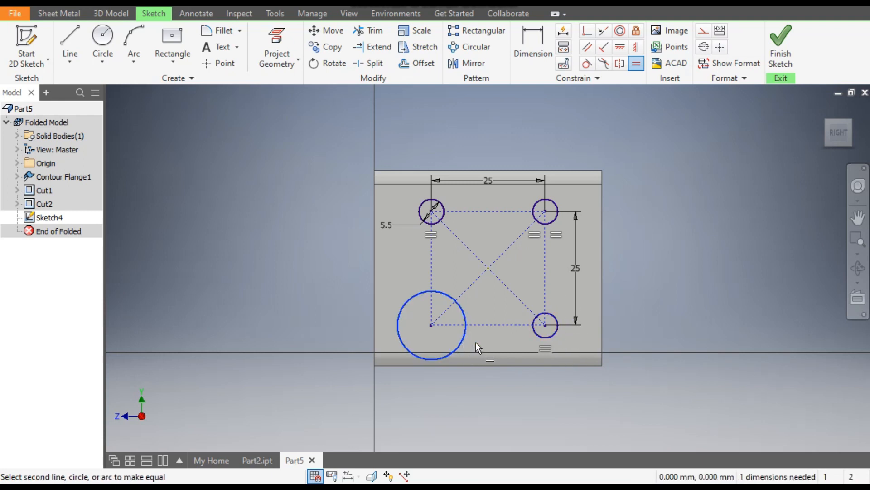
left_click(537, 337)
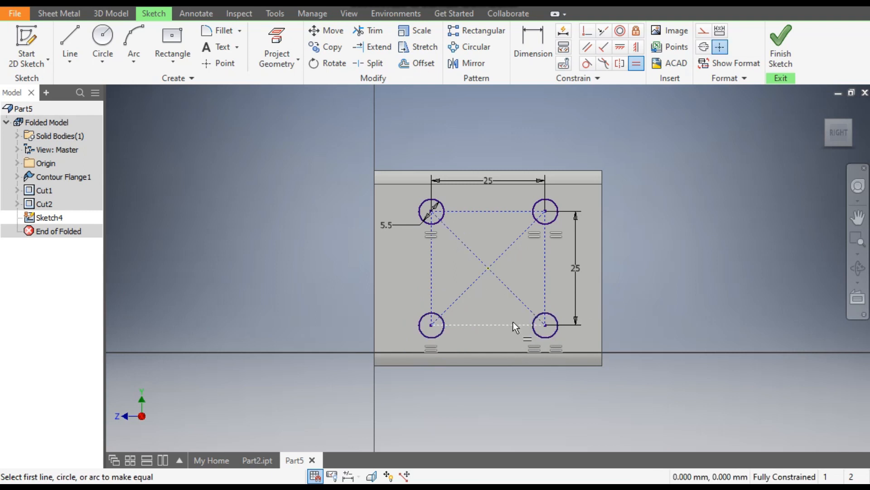
key("Escape")
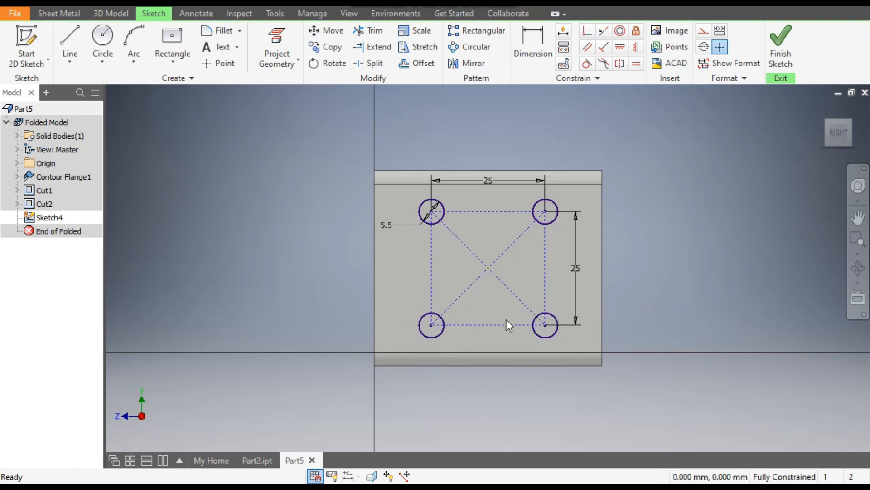
Set the upper-left circle's diameter dimension to 10 mm to test the equal constraints
left_click(385, 225)
double_click(387, 227)
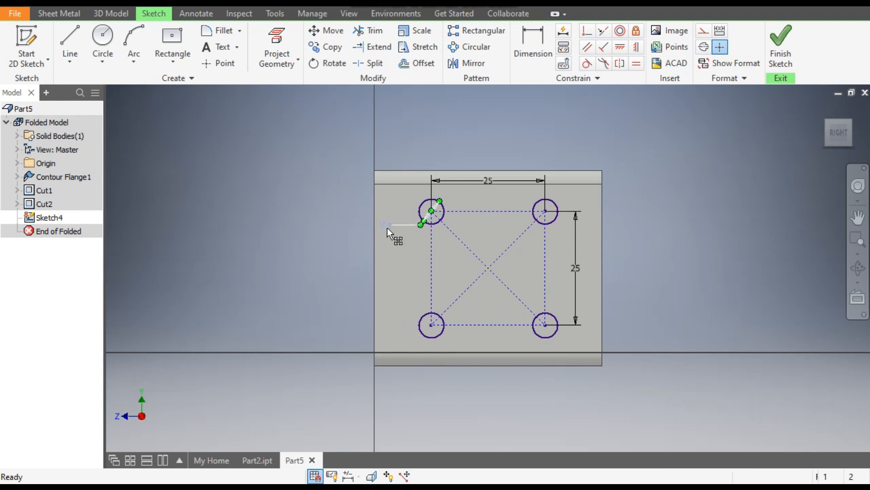
type("10")
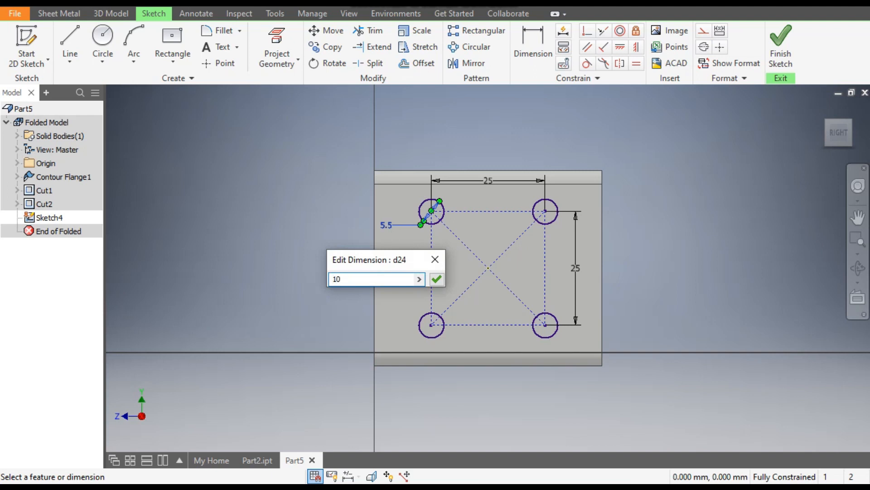
key("Return")
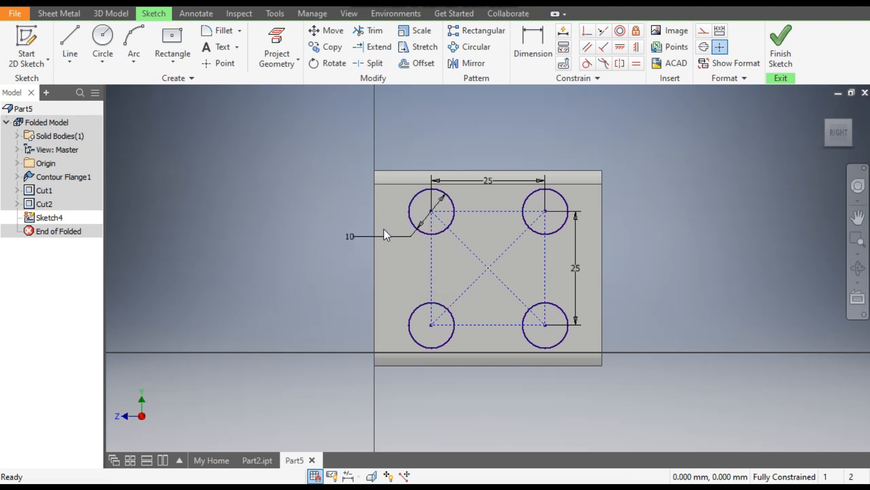
Set the upper-left circle's diameter dimension back to 5.5 mm
left_click(385, 230)
double_click(355, 239)
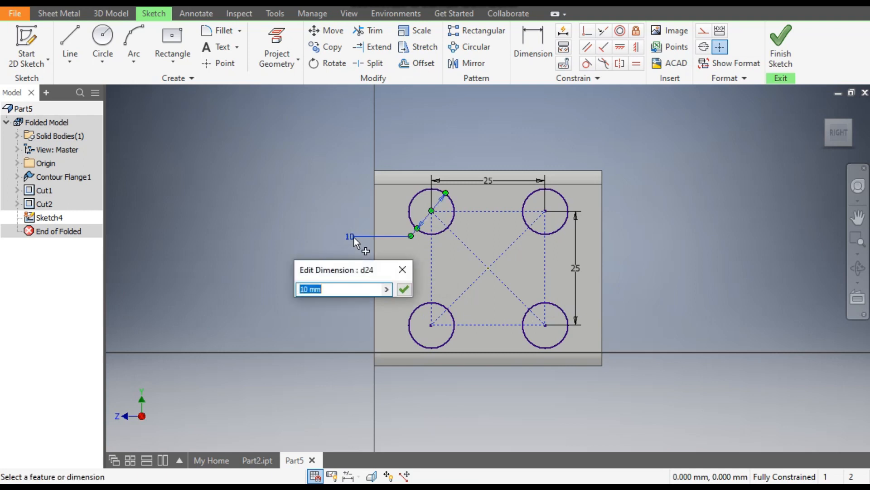
type("5.5")
key("Return")
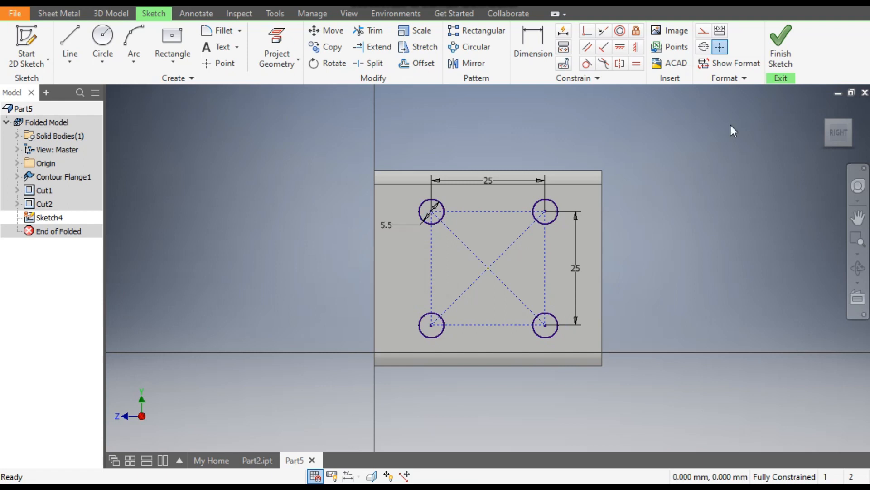
Finish the sketch and extrude the four 5.5 mm circles as a cut with All extents through both side walls
left_click(781, 45)
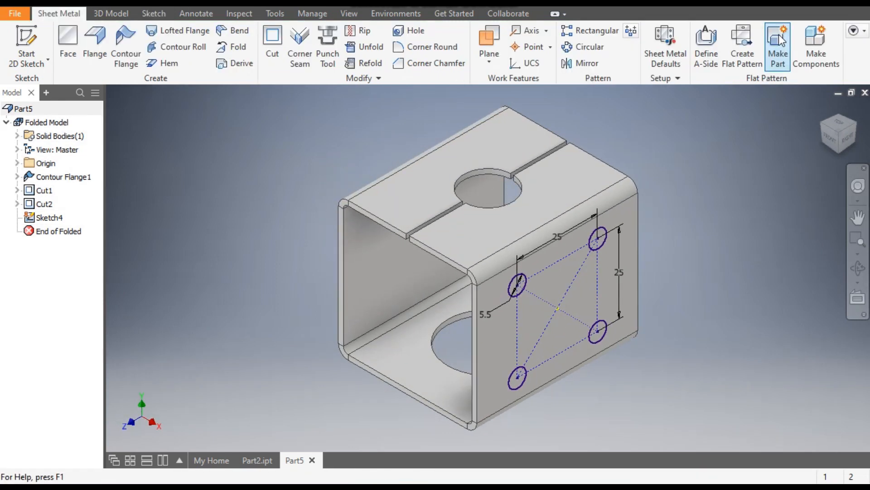
left_click(107, 14)
left_click(64, 36)
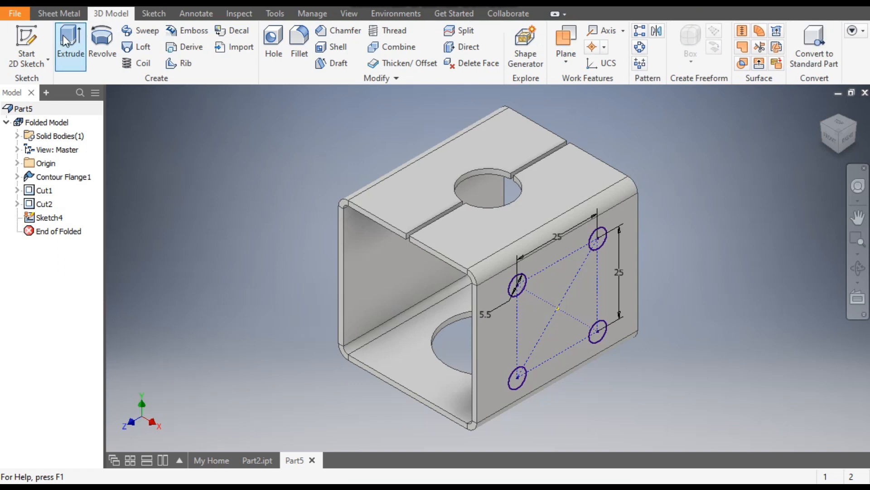
middle_click_drag(347, 179, 181, 143)
scroll(295, 173, "up", 2)
left_click_drag(363, 142, 241, 330)
middle_click_drag(466, 304, 484, 306)
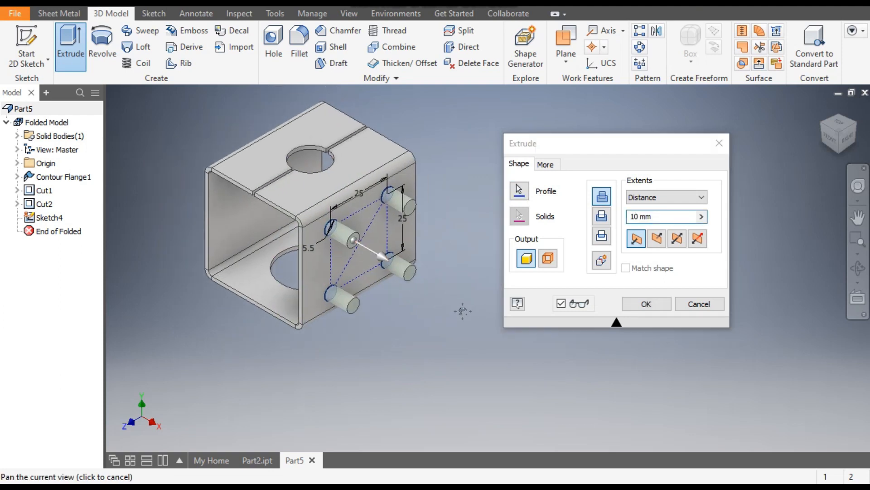
left_click(603, 217)
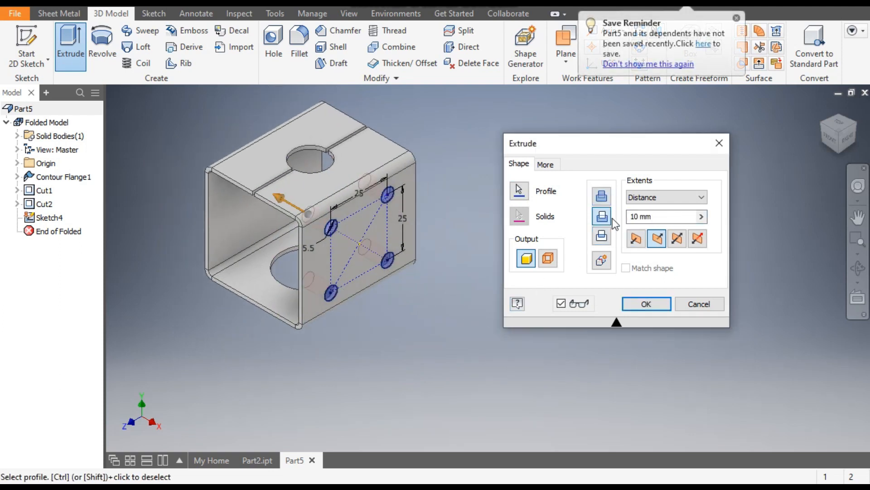
left_click(651, 198)
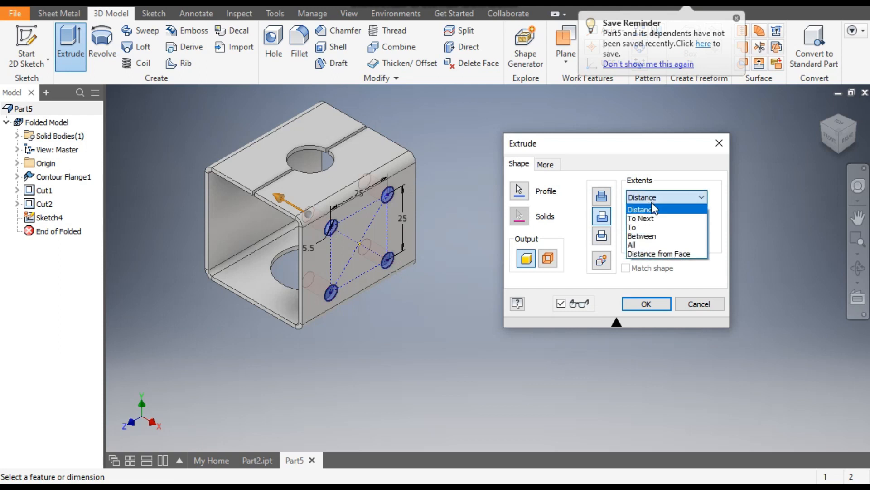
left_click(652, 243)
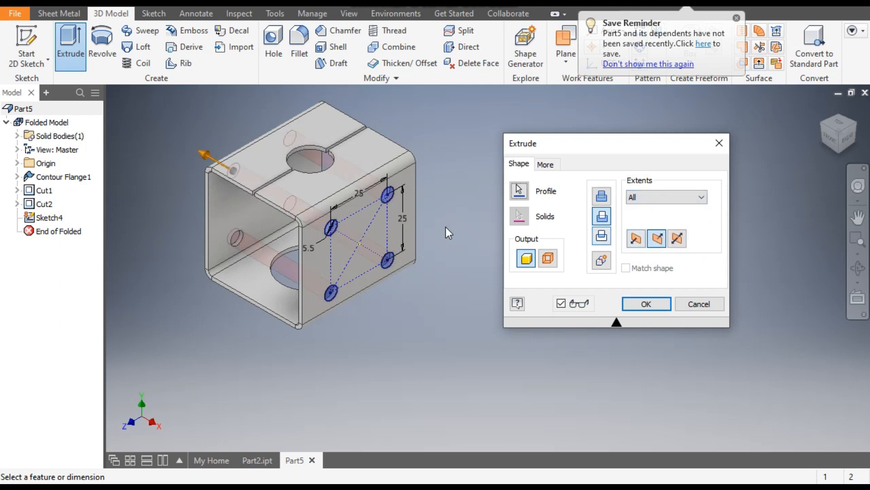
left_click(823, 126)
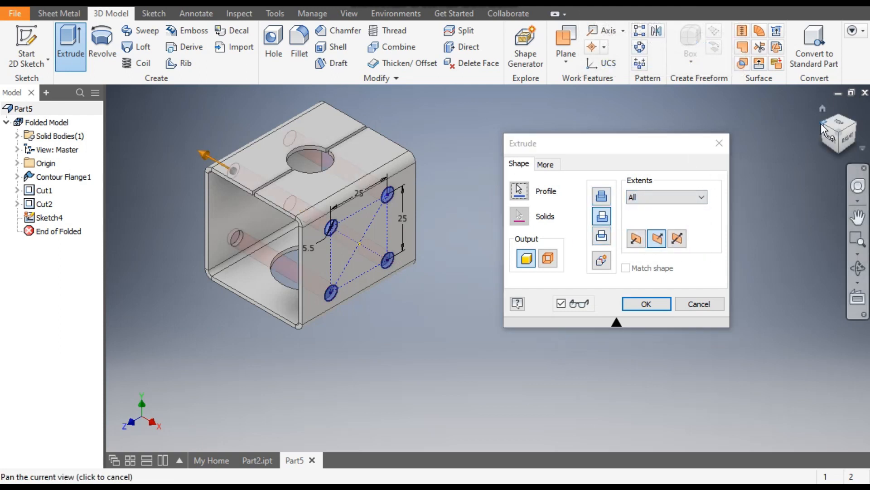
middle_click_drag(408, 338, 257, 323)
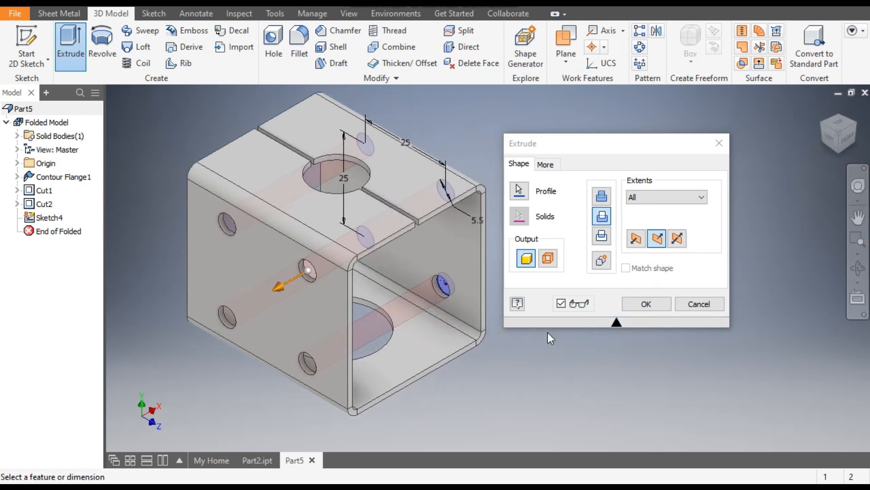
left_click(646, 304)
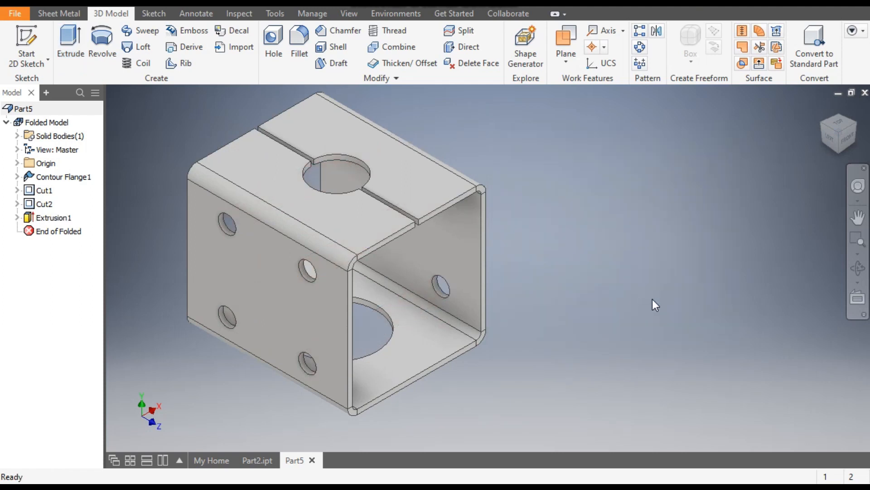
left_click(857, 129)
middle_click_drag(715, 247, 694, 233)
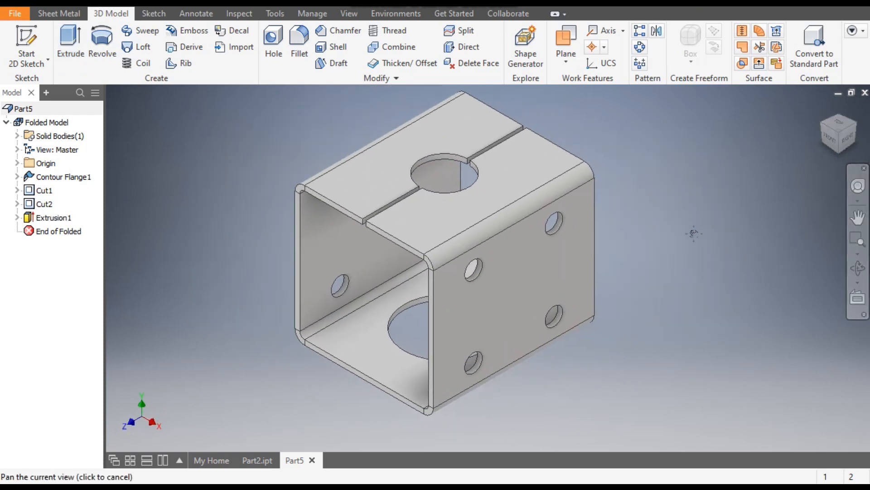
Check the Part2 reference, return to Part5 and set up a 15 mm, 90-degree flange on the bottom wall's front edge
left_click(265, 461)
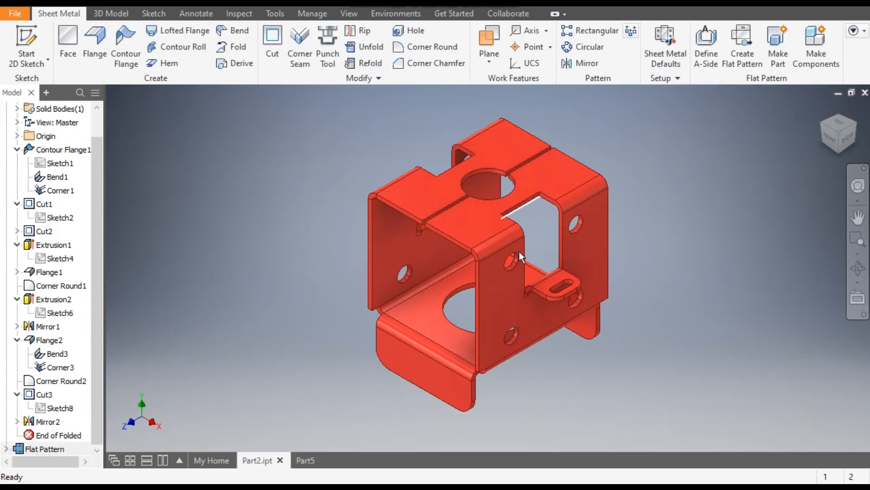
left_click(306, 461)
middle_click_drag(669, 276, 681, 243)
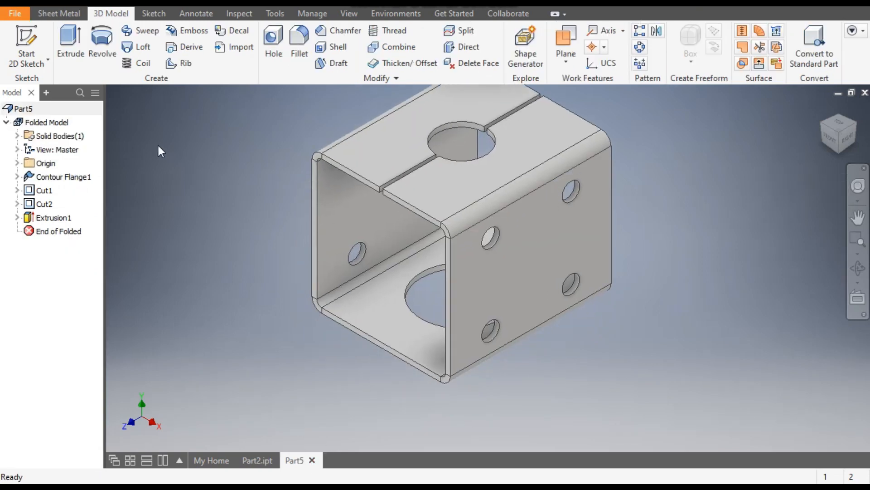
left_click(53, 13)
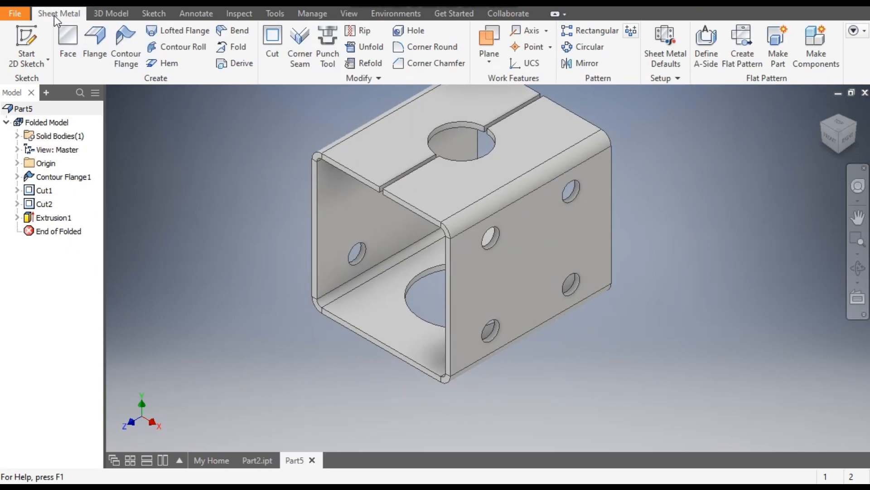
left_click(95, 43)
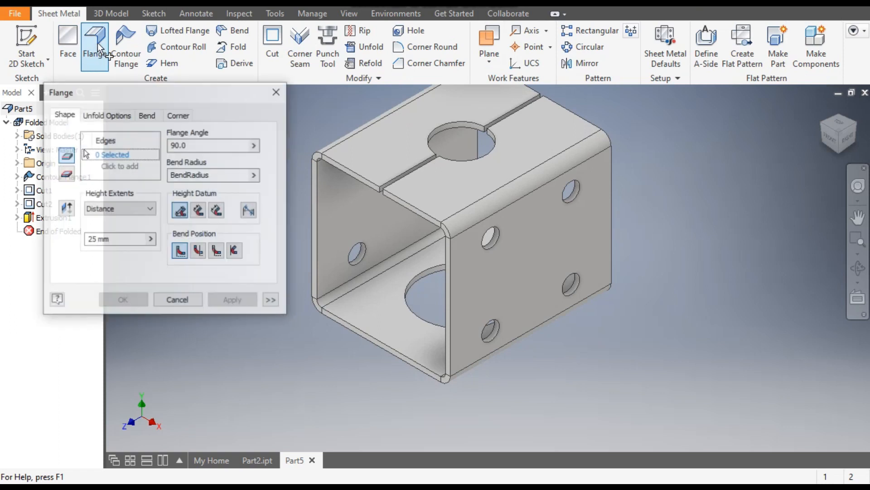
middle_click_drag(330, 334, 393, 315)
left_click_drag(117, 241, 82, 248)
type("15")
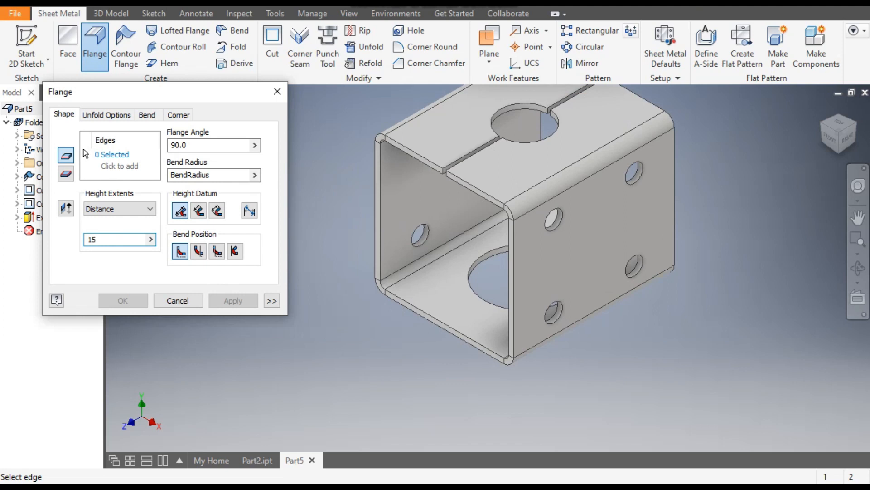
left_click(119, 165)
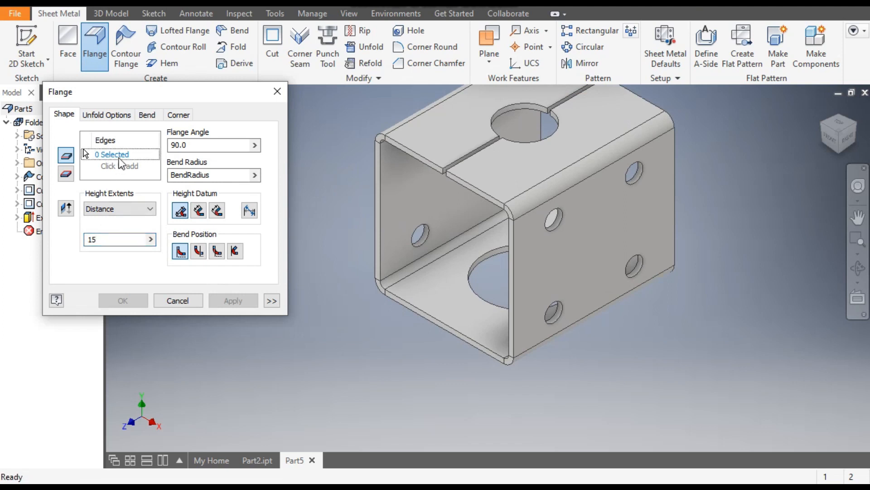
left_click(445, 328)
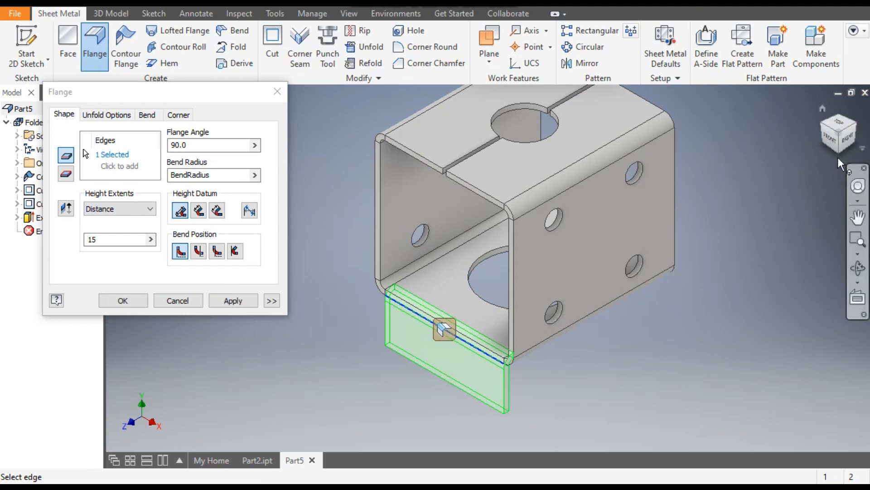
Add the bottom wall's opposite rear edge to the flange selection and create both flanges
left_click(855, 125)
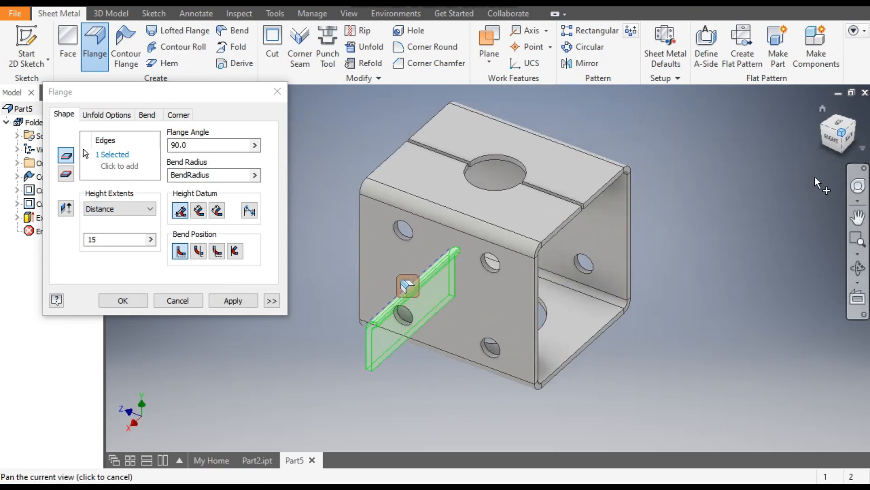
left_click(565, 363)
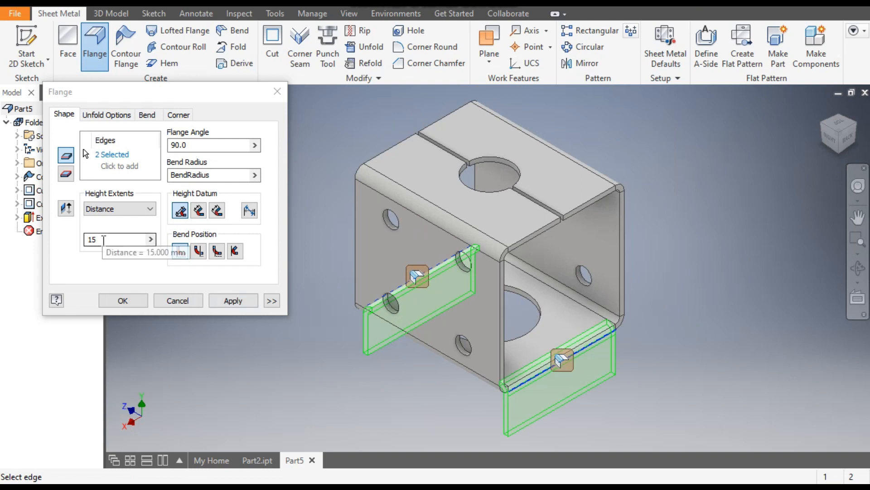
left_click(233, 301)
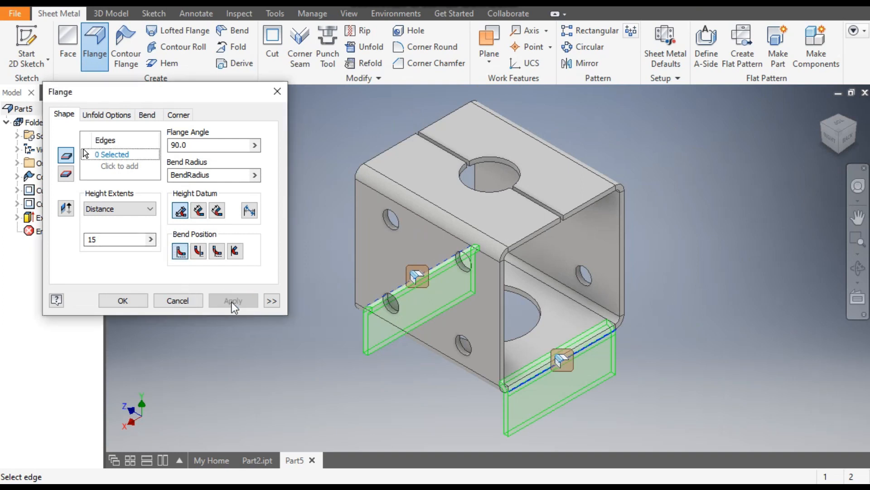
left_click(280, 90)
Set up a Corner Round with a 5 mm radius on both lower corners of the rear flange
middle_click_drag(306, 159, 270, 113)
scroll(472, 392, "up", 3)
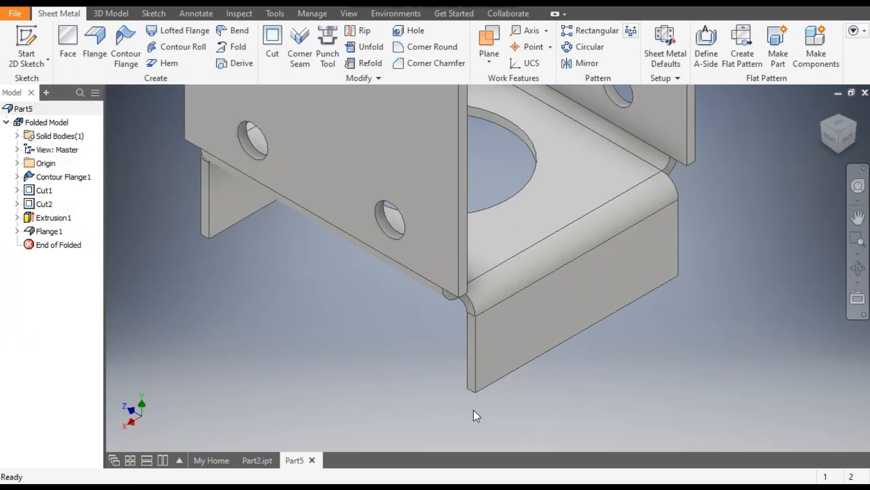
left_click(472, 388)
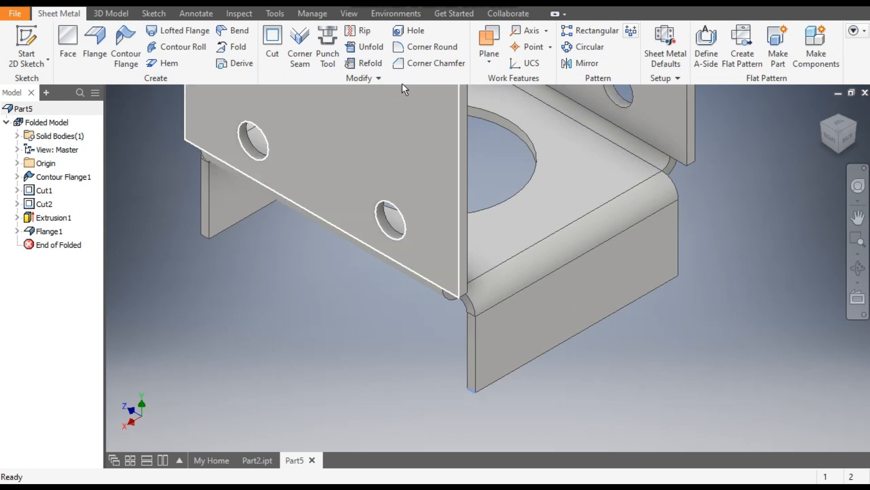
left_click(433, 46)
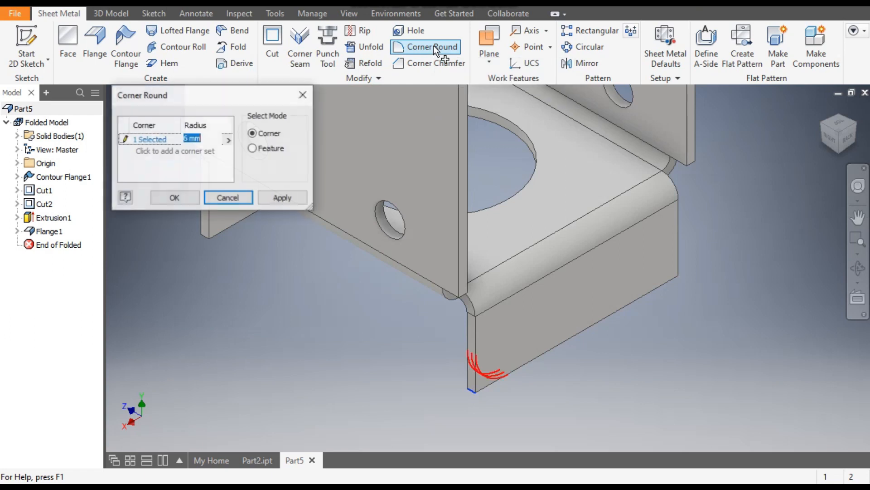
type("5")
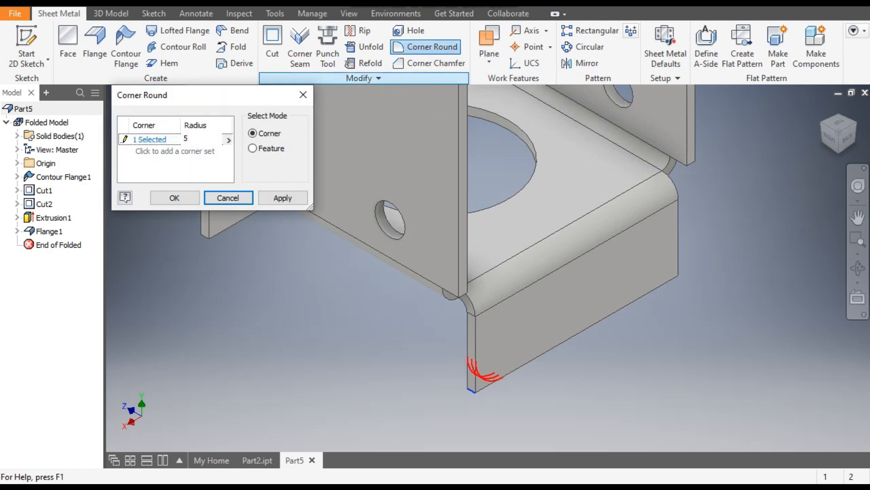
left_click(152, 143)
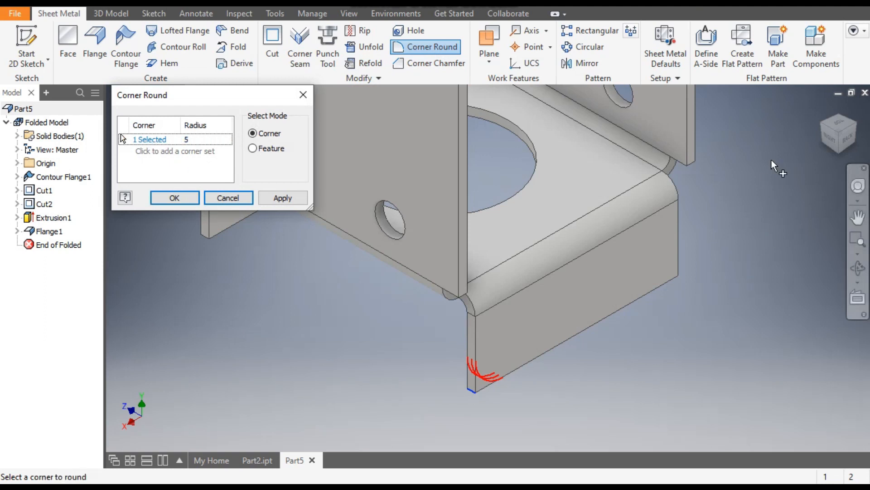
left_click(856, 123)
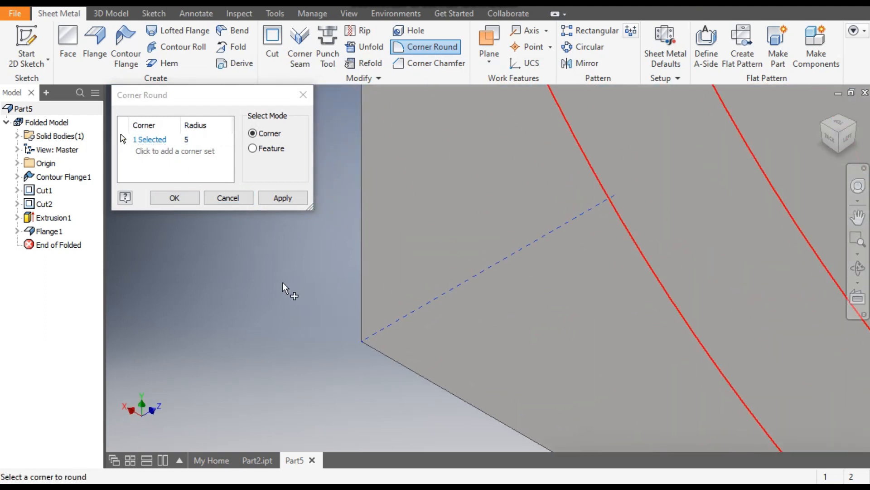
left_click(556, 437)
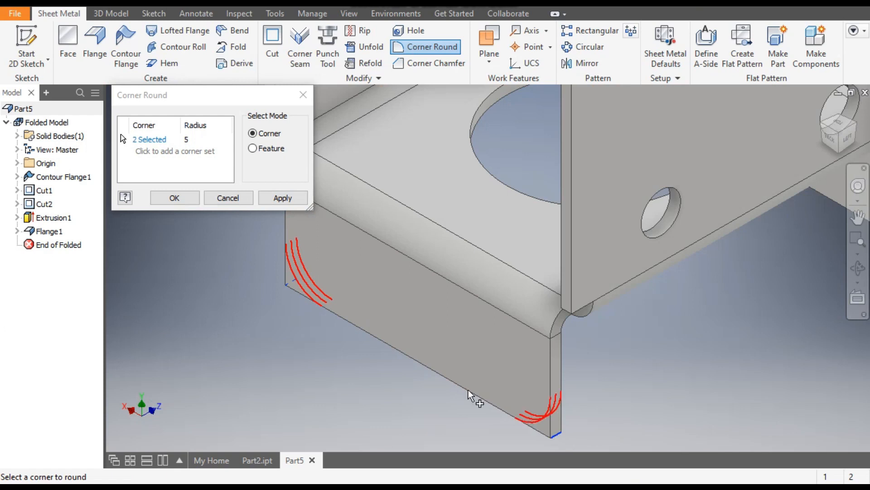
Add both lower corners of the front flange to the corner set and apply the rounding
scroll(365, 356, "down", 2)
left_click(684, 284)
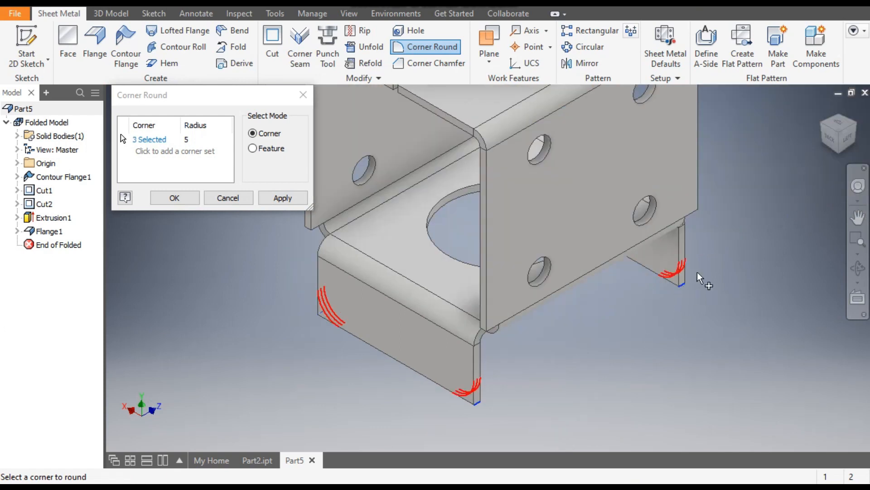
left_click(858, 130)
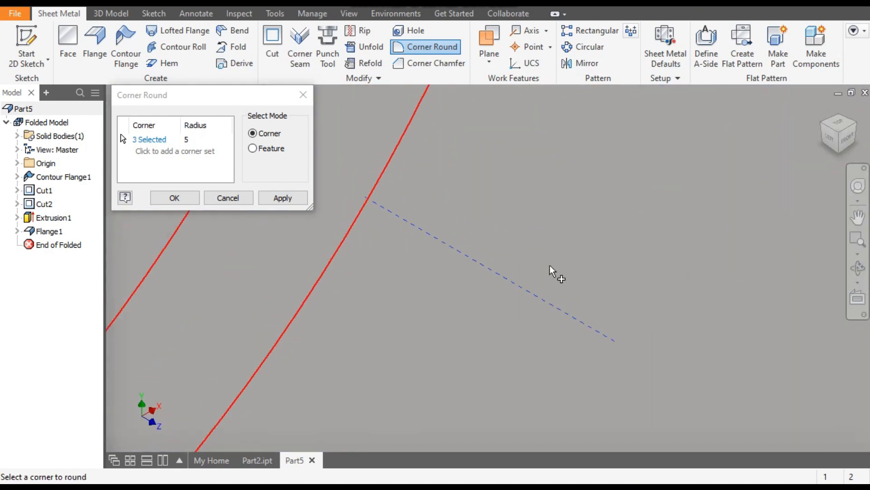
scroll(580, 247, "down", 5)
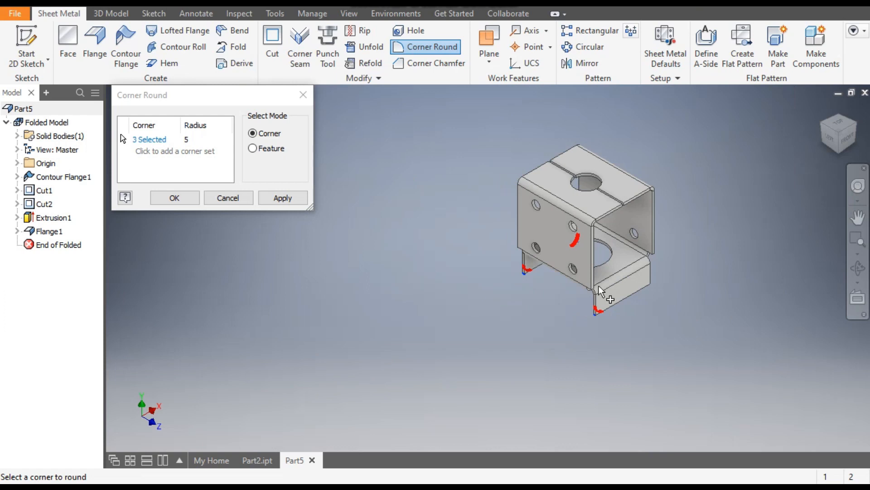
left_click(651, 289)
scroll(654, 293, "up", 3)
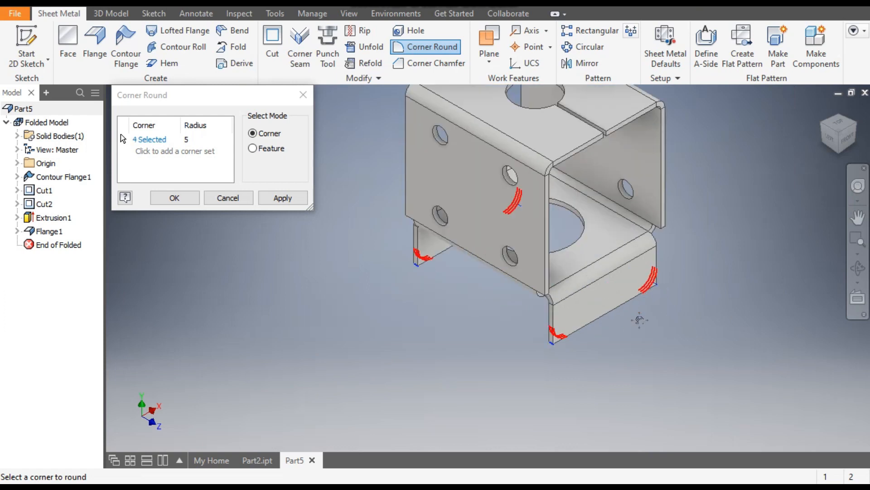
middle_click_drag(654, 293, 626, 343)
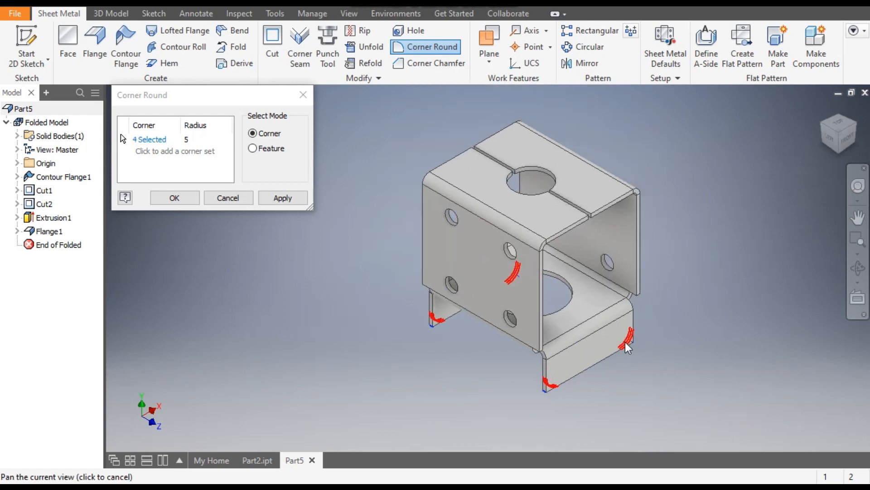
left_click(282, 199)
left_click(306, 101)
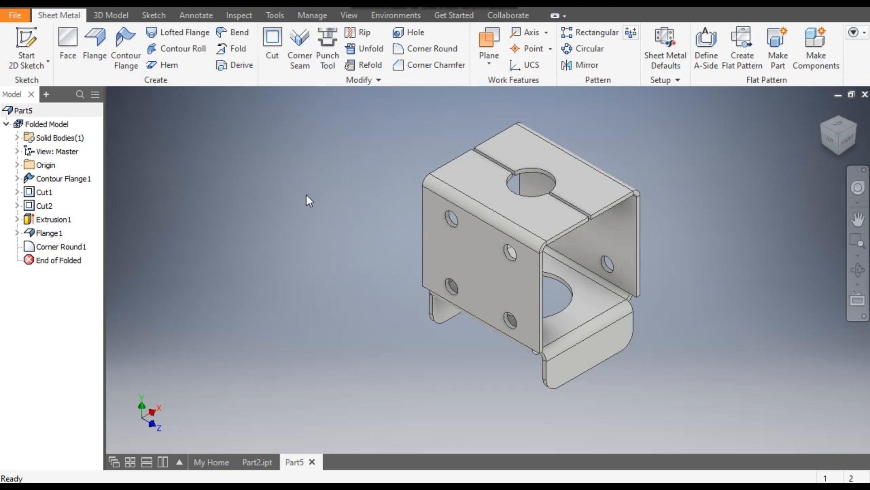
Sketch a two-point center rectangle about 20 by 20 mm on the bracket's top face, centered on the midpoint of the +X side's outer edge
left_click(485, 190)
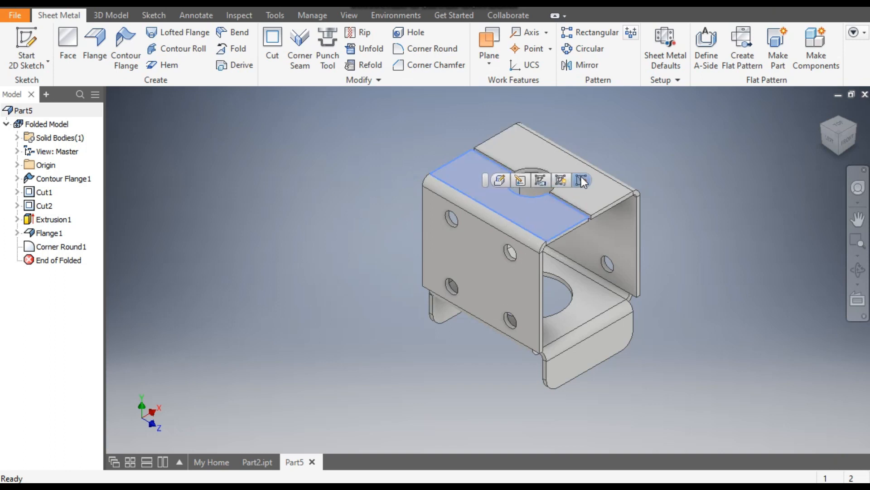
key("s")
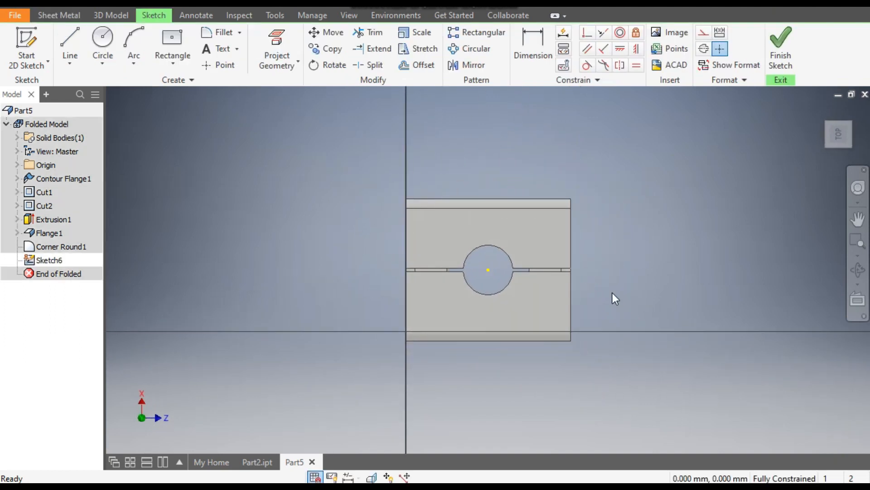
left_click(855, 110)
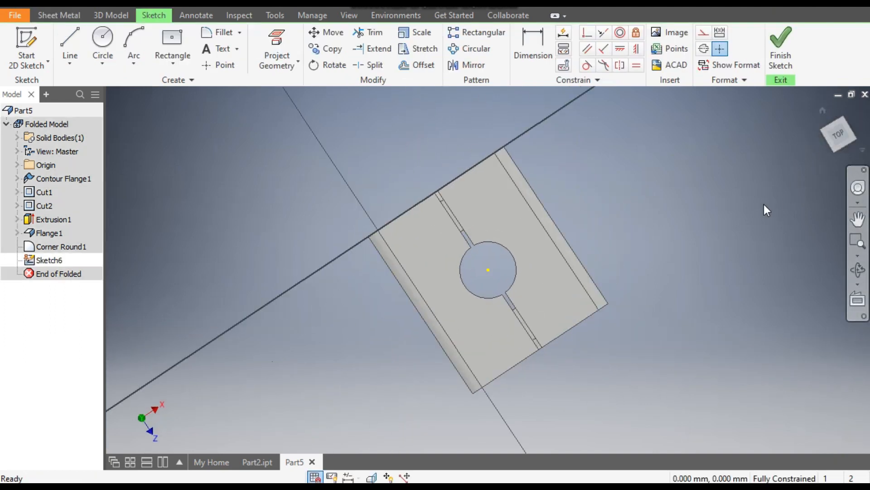
middle_click_drag(651, 233, 590, 188)
left_click(181, 62)
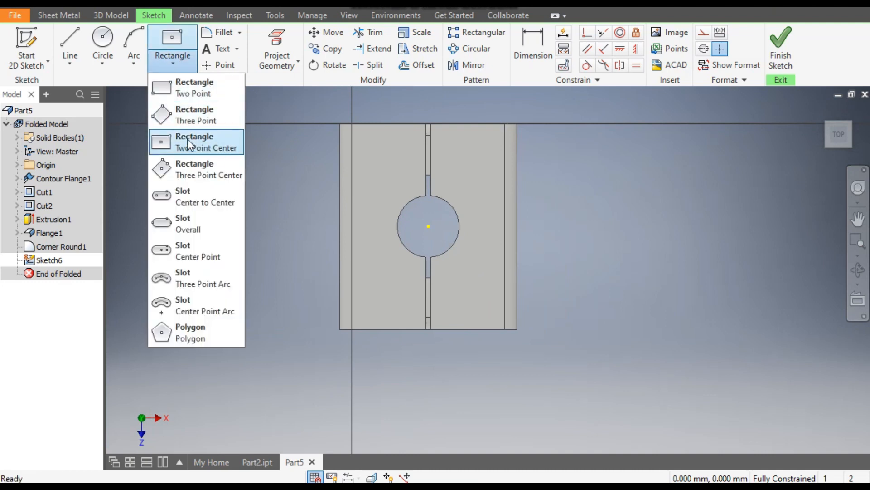
left_click(187, 140)
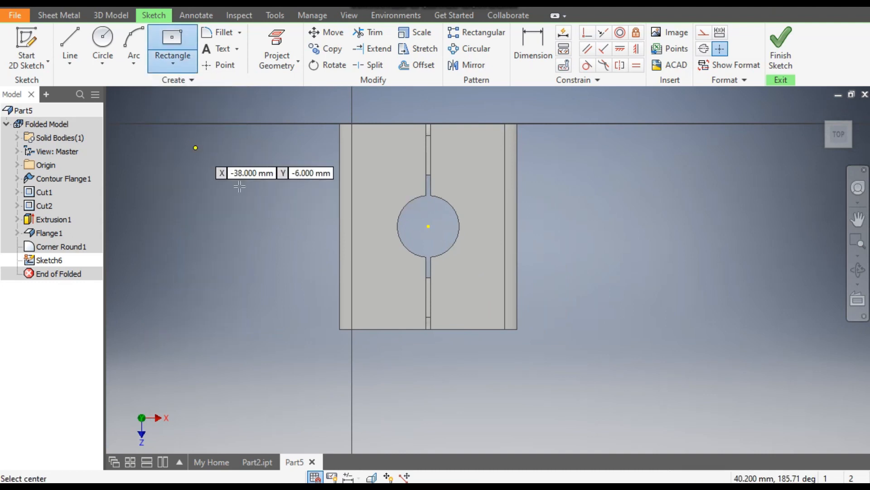
left_click(517, 226)
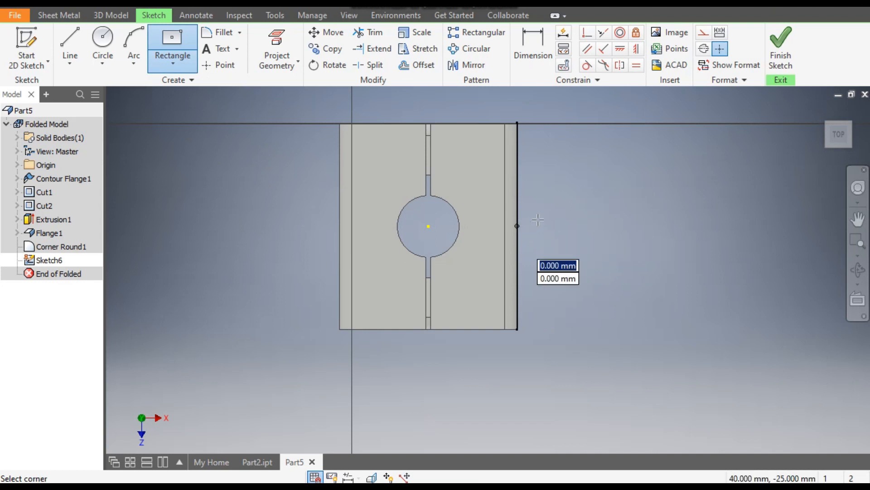
left_click(559, 184)
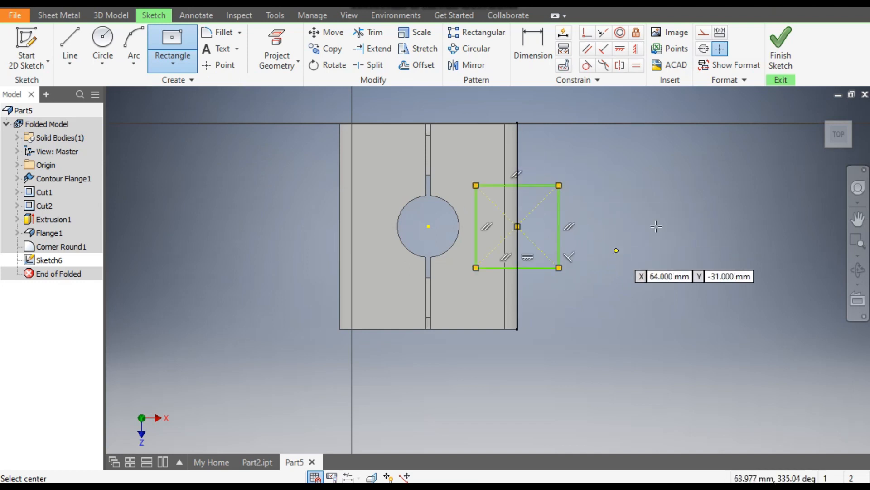
Dimension the rectangle 18 mm wide across the side edge and 15 mm along it, and finish the sketch
left_click(538, 59)
left_click(537, 184)
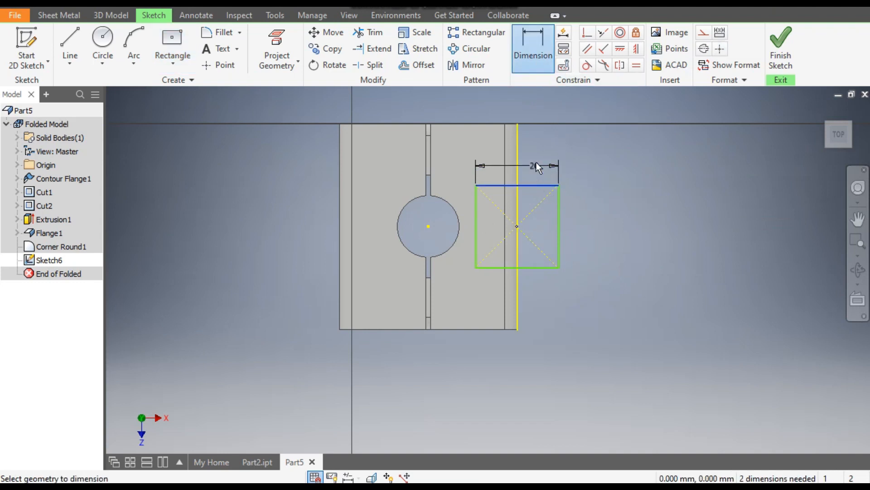
left_click(536, 161)
type("18")
key("Return")
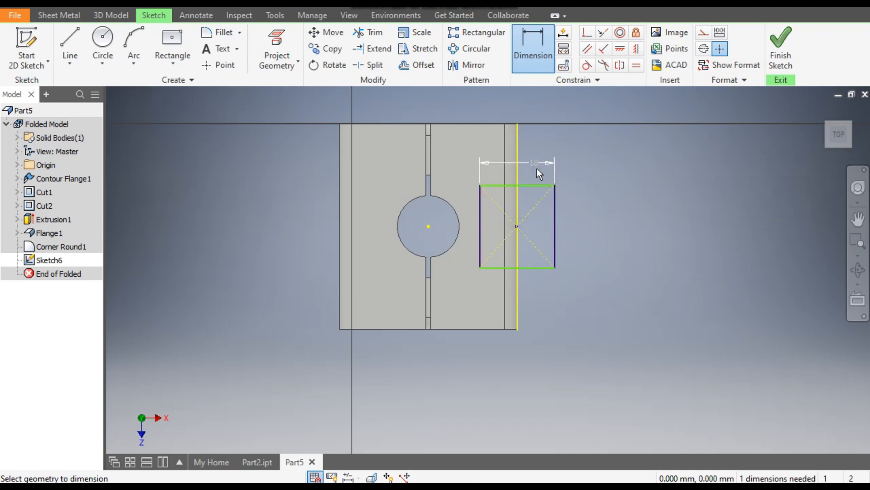
left_click(554, 227)
left_click(572, 226)
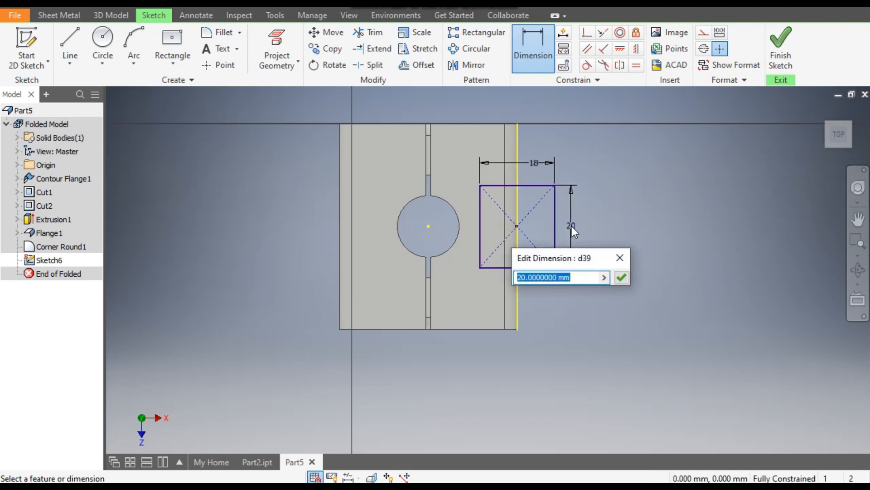
type("15")
key("Return")
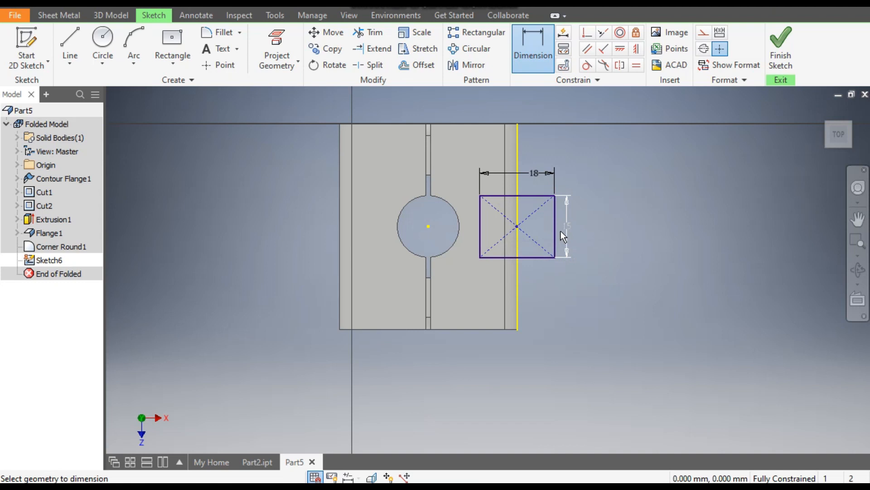
left_click(780, 48)
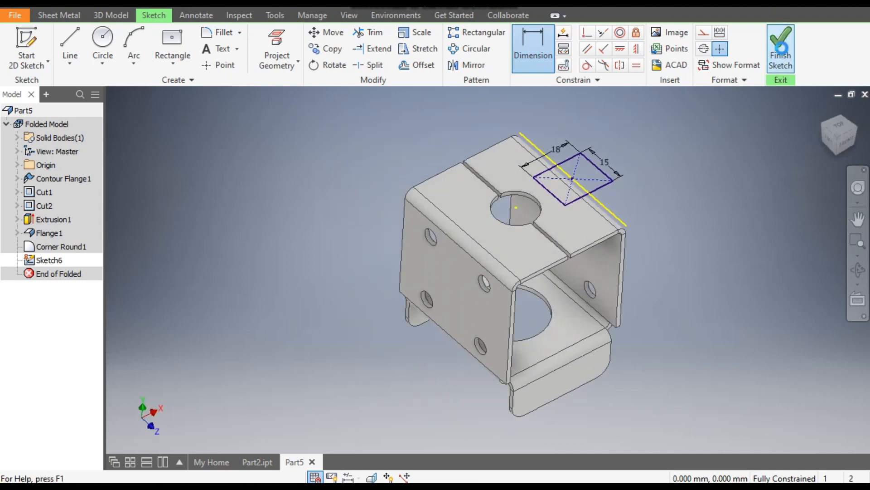
Extrude the 18 by 15 mm rectangle as a cut 20 mm down through the top face and side wall
left_click(109, 14)
left_click(70, 39)
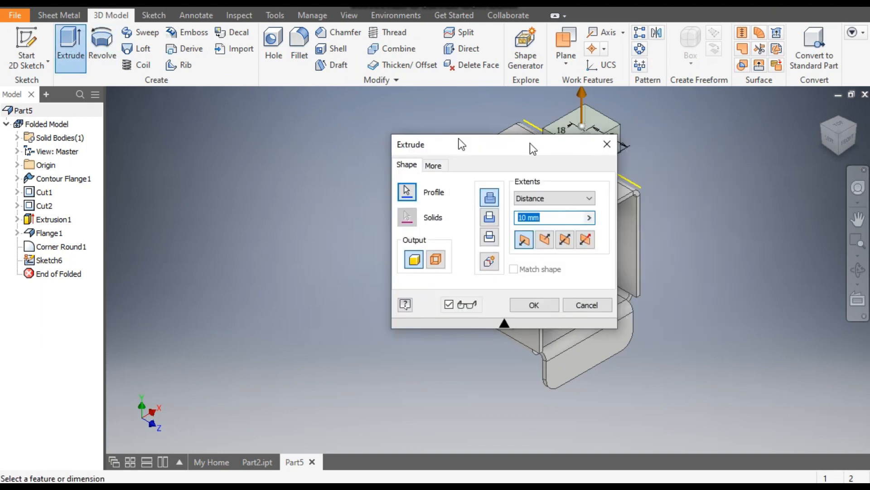
left_click_drag(530, 143, 228, 135)
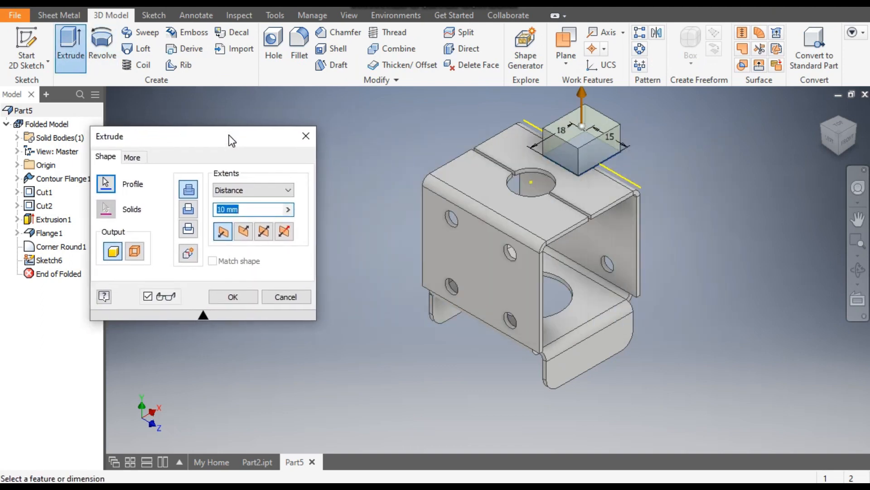
left_click(191, 208)
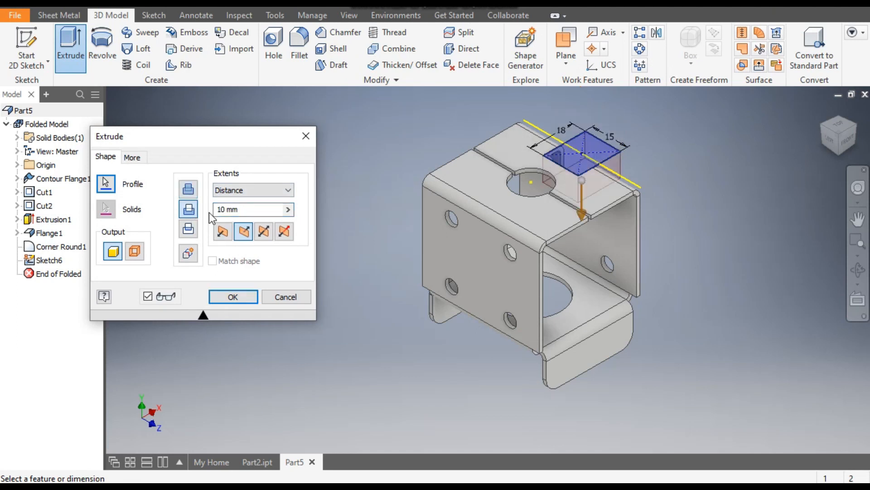
type("20")
left_click(852, 135)
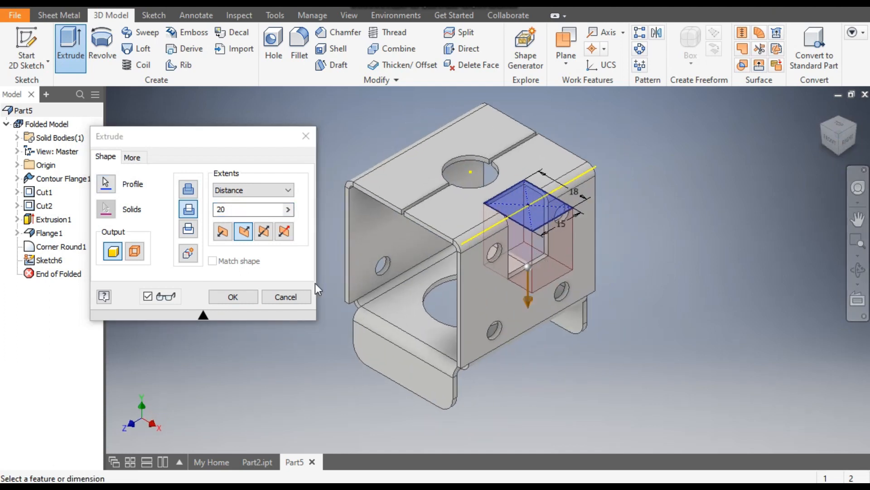
left_click(238, 296)
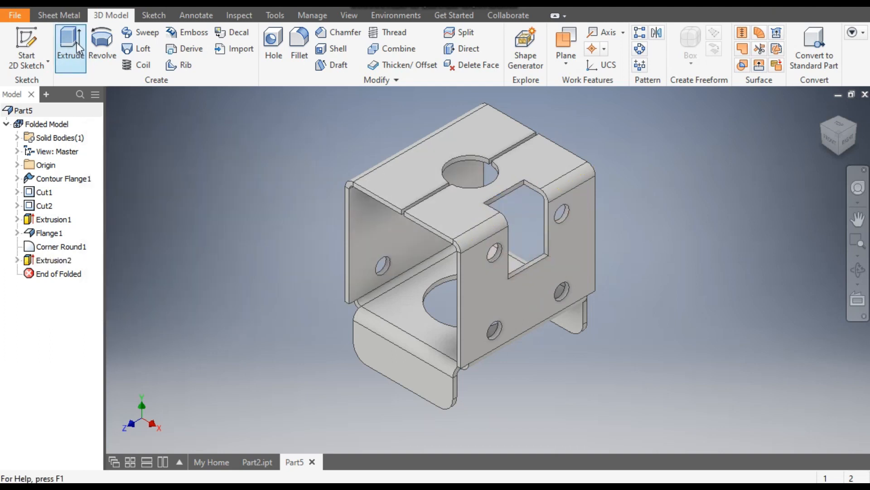
Add a 12 mm, 90-degree flange pointing outward from the lower edge of the side wall's rectangular cutout
left_click(55, 16)
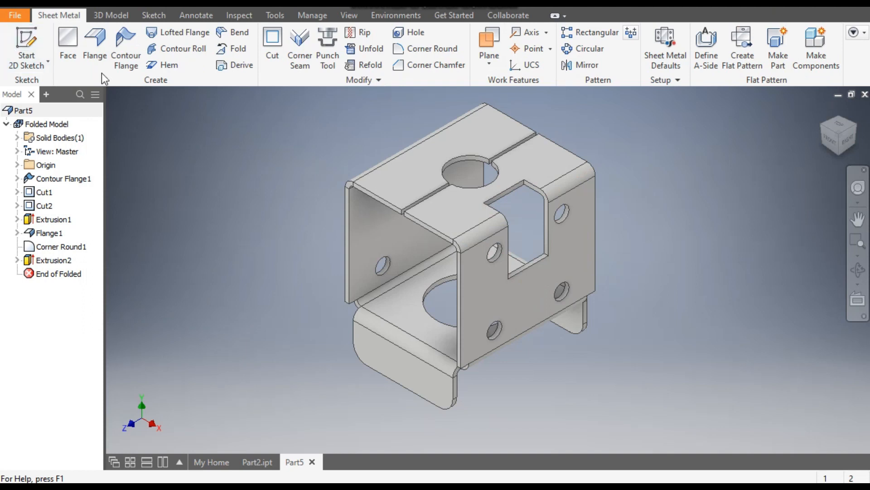
left_click(97, 46)
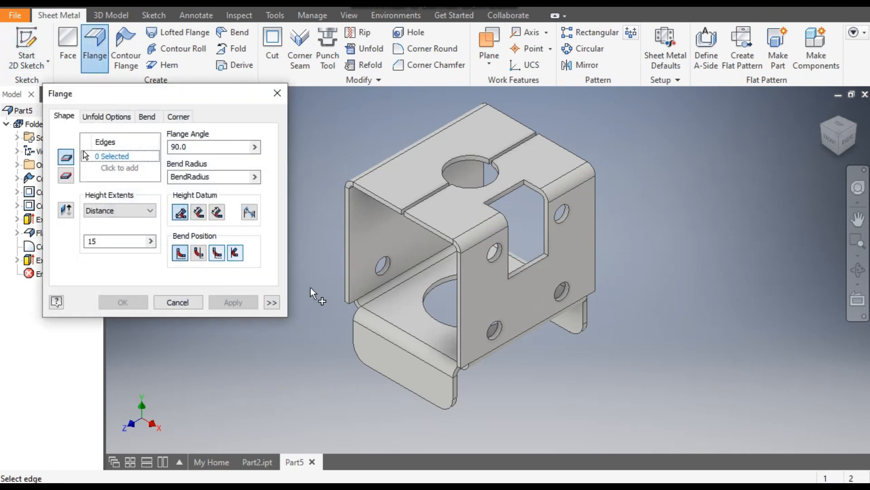
left_click(534, 266)
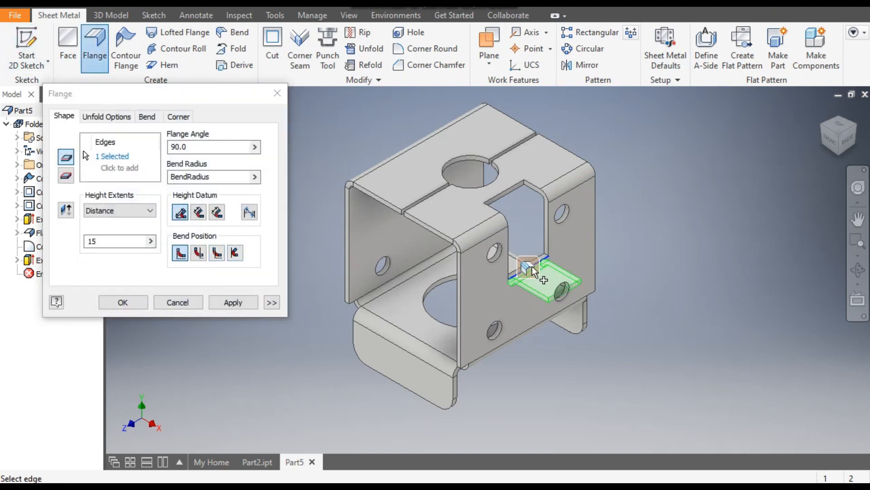
left_click_drag(103, 247, 88, 246)
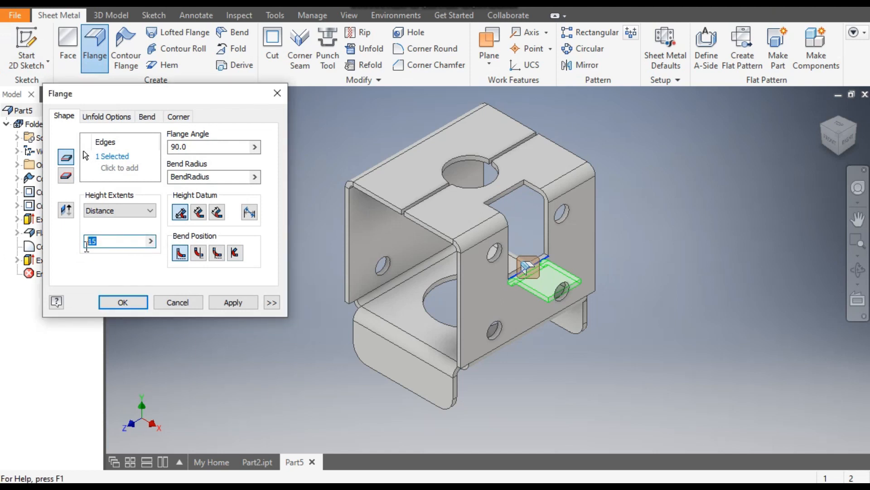
type("12")
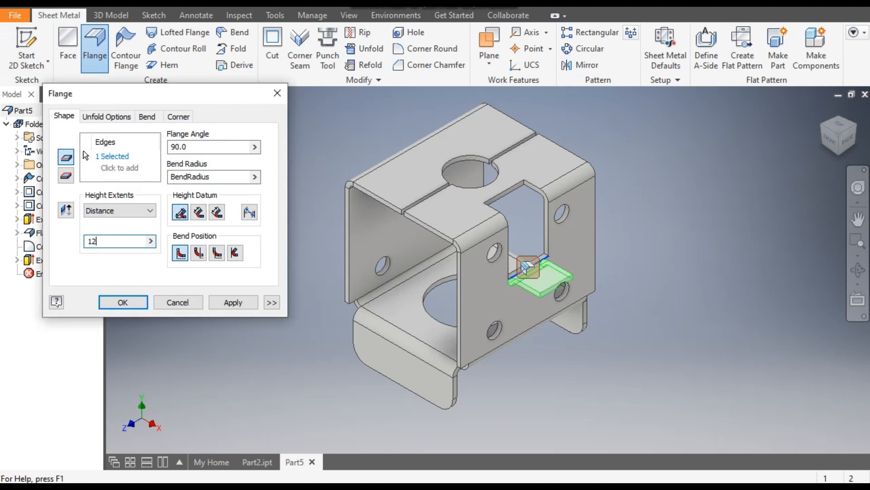
left_click(231, 303)
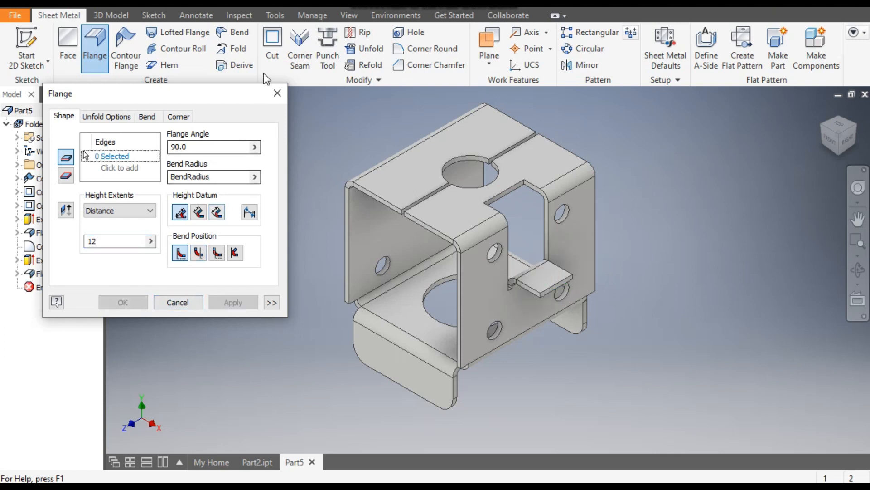
left_click(274, 94)
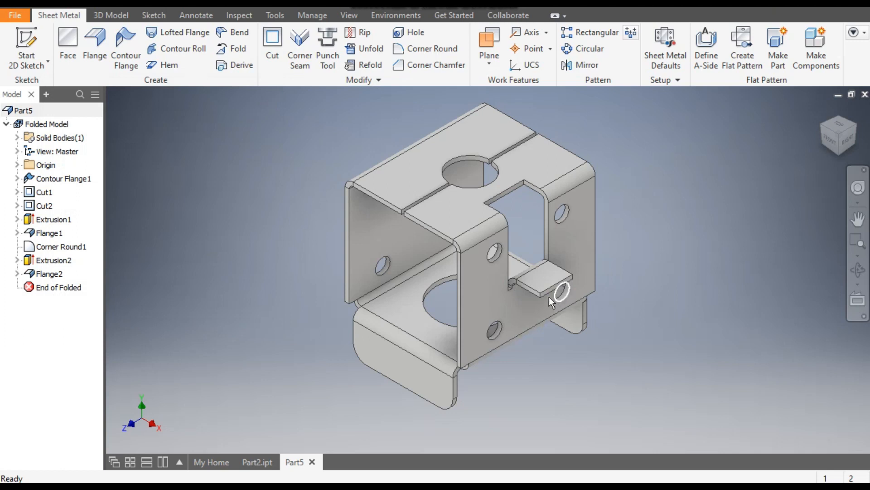
Round both outer corners of the small side flange with a 3.5 mm Corner Round
scroll(553, 299, "up", 5)
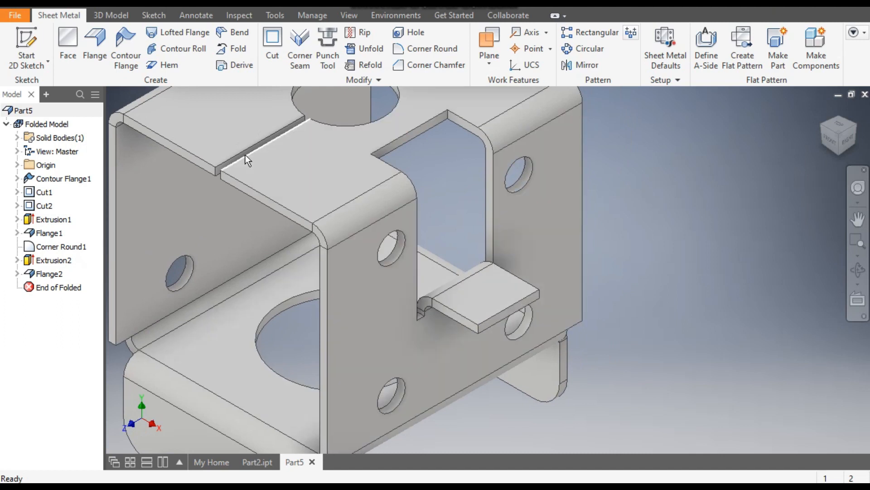
left_click(430, 50)
left_click(190, 141)
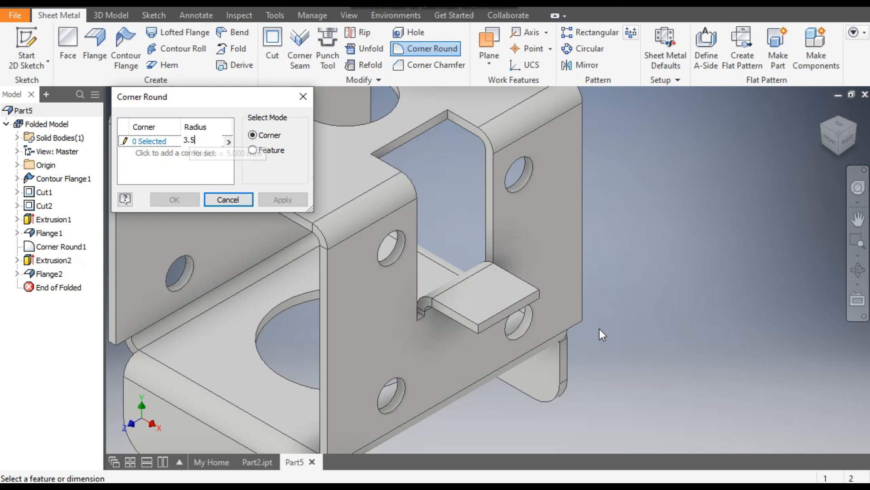
left_click(143, 142)
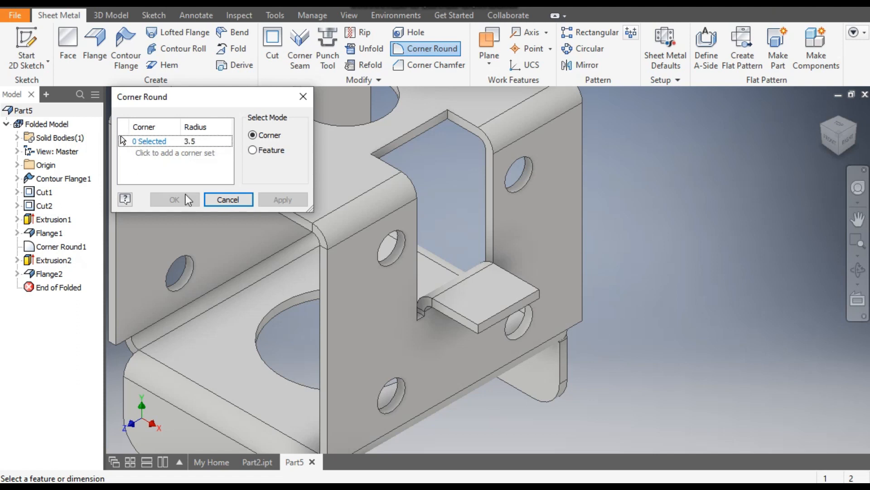
left_click(478, 328)
left_click(539, 290)
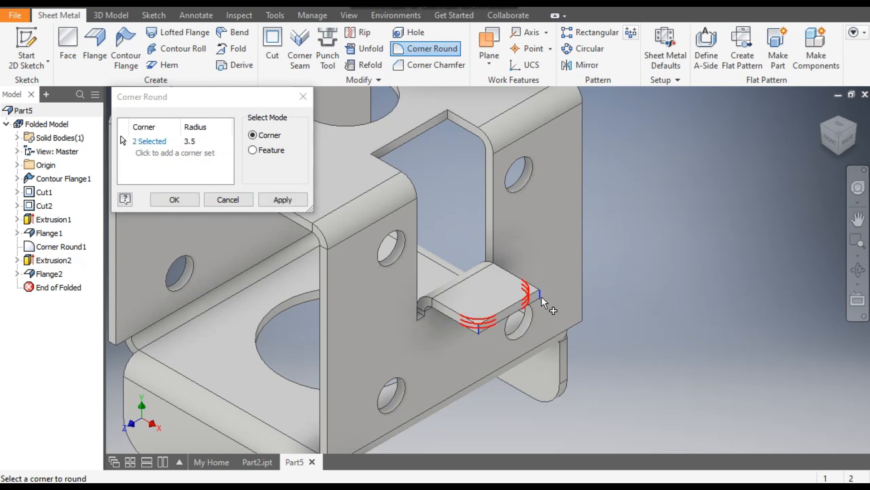
left_click(282, 200)
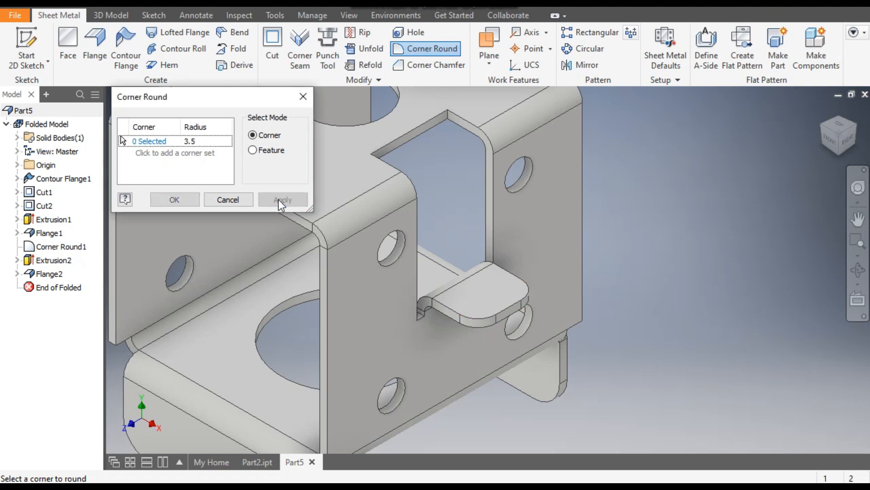
left_click(303, 100)
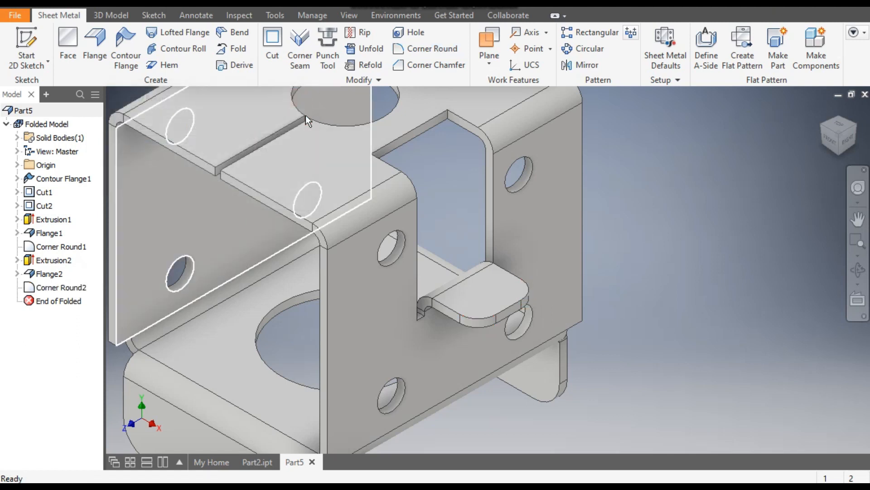
Sketch a center-to-center slot 3 mm wide on the side tab's top face, between its two corner-round centers, and finish the sketch
left_click(841, 126)
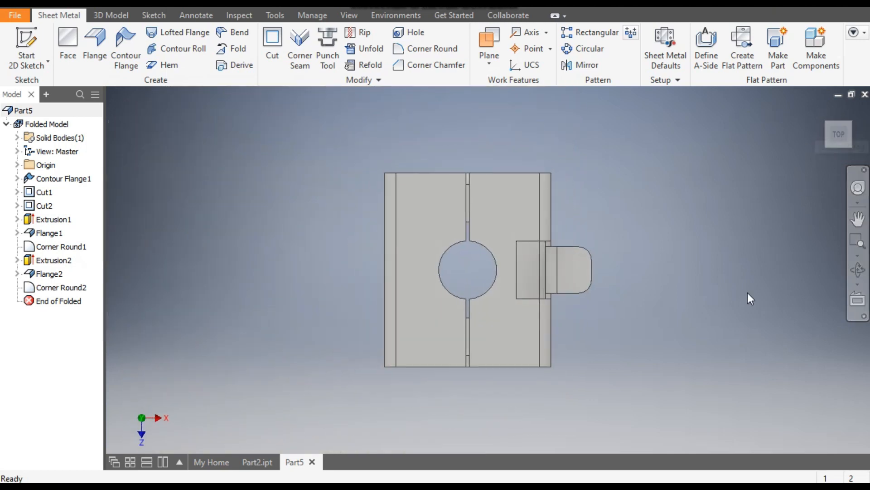
left_click(569, 272)
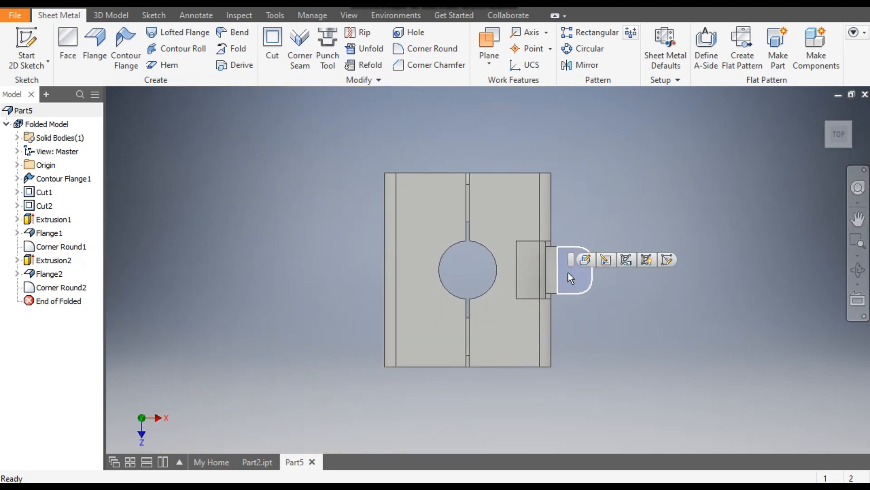
left_click(668, 261)
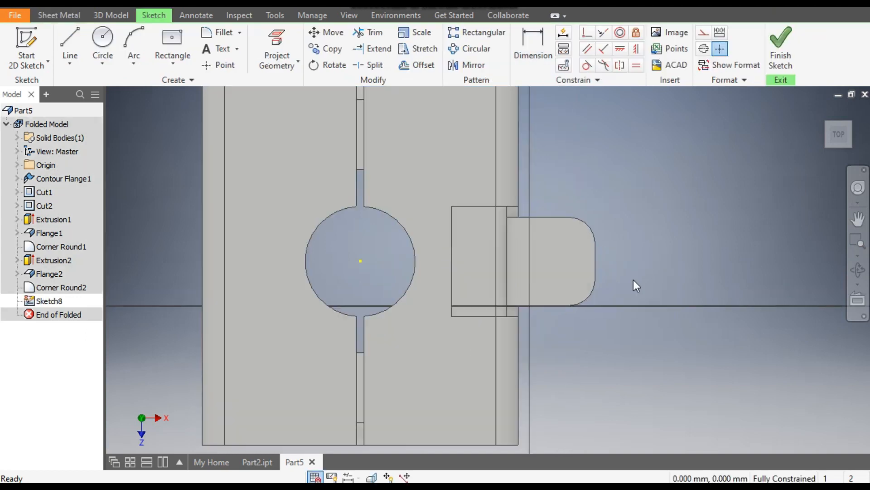
left_click(160, 67)
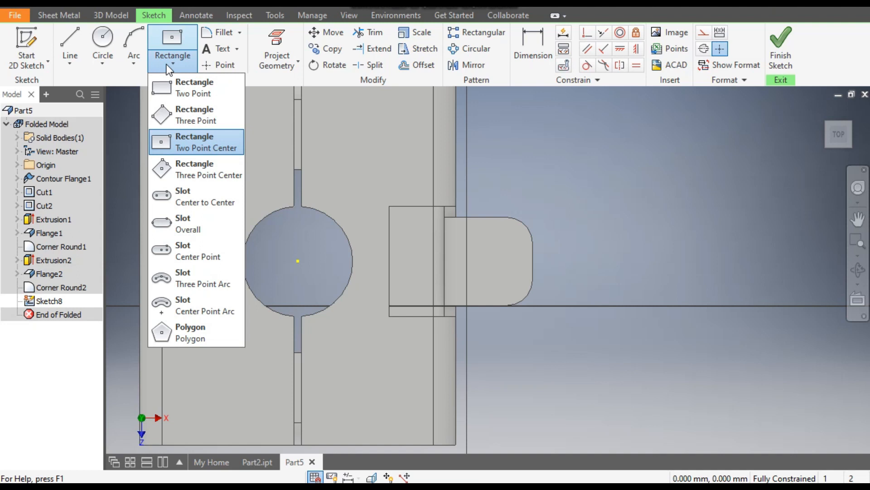
left_click(213, 195)
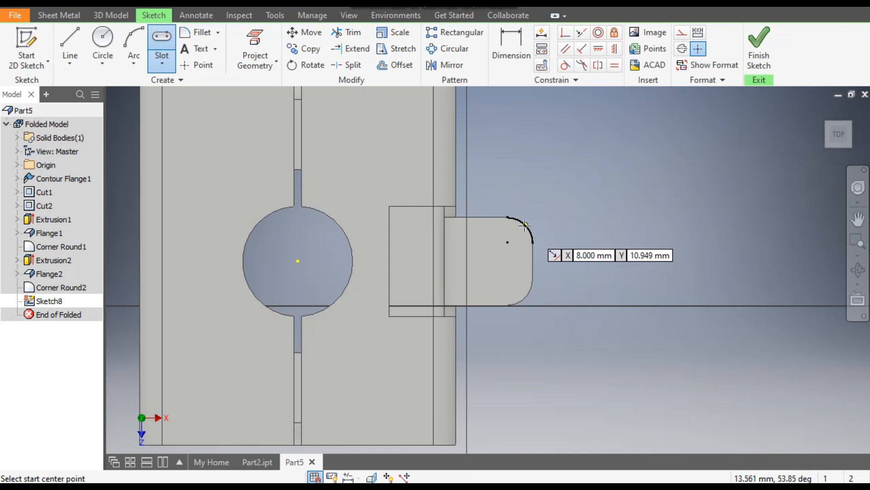
left_click(508, 242)
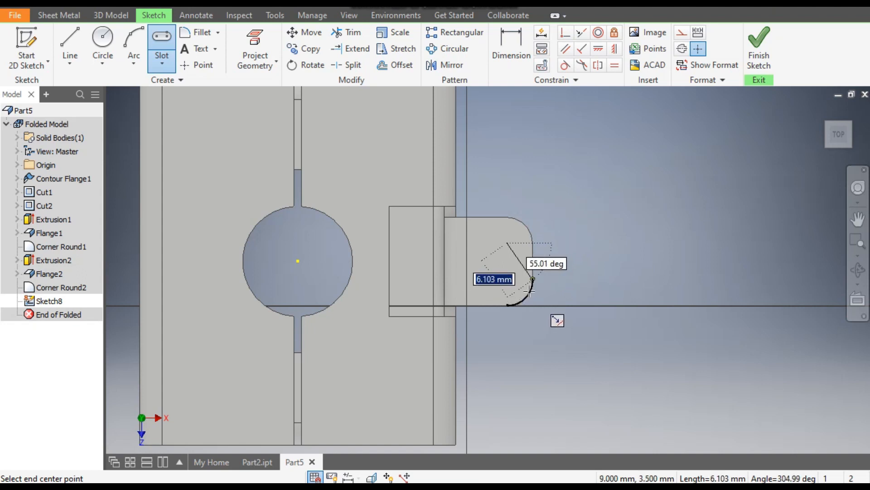
left_click(507, 280)
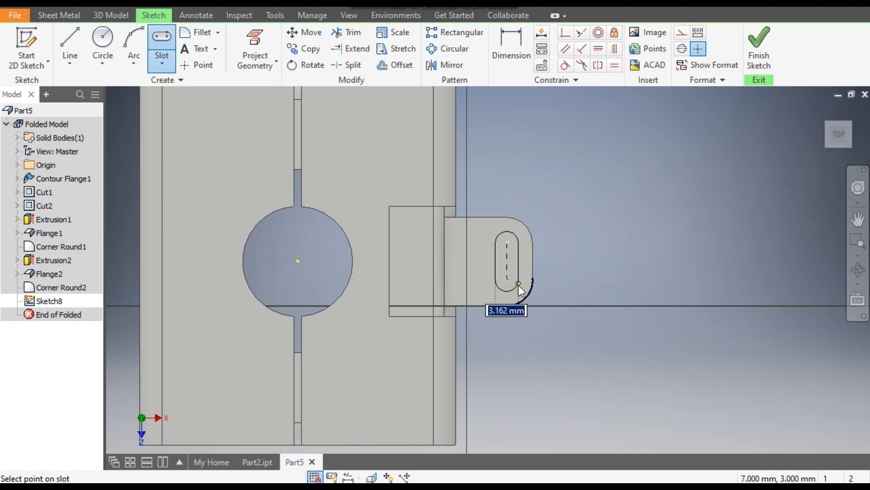
left_click(519, 283)
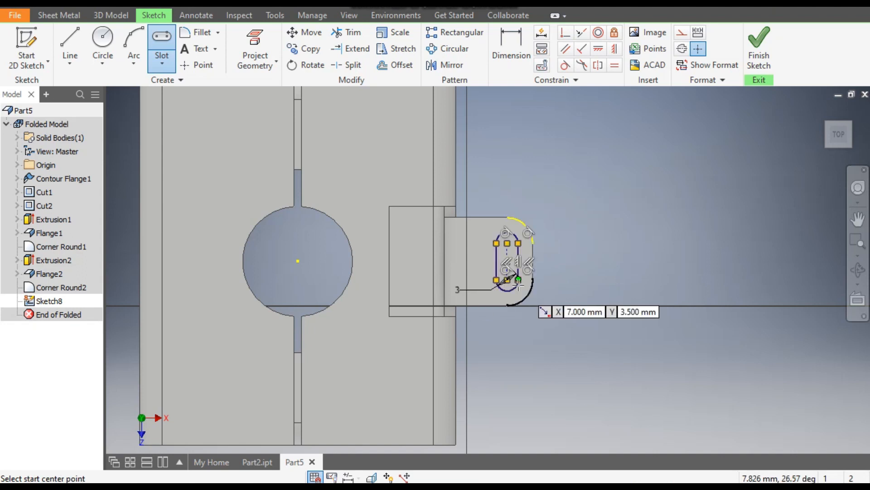
key("Escape")
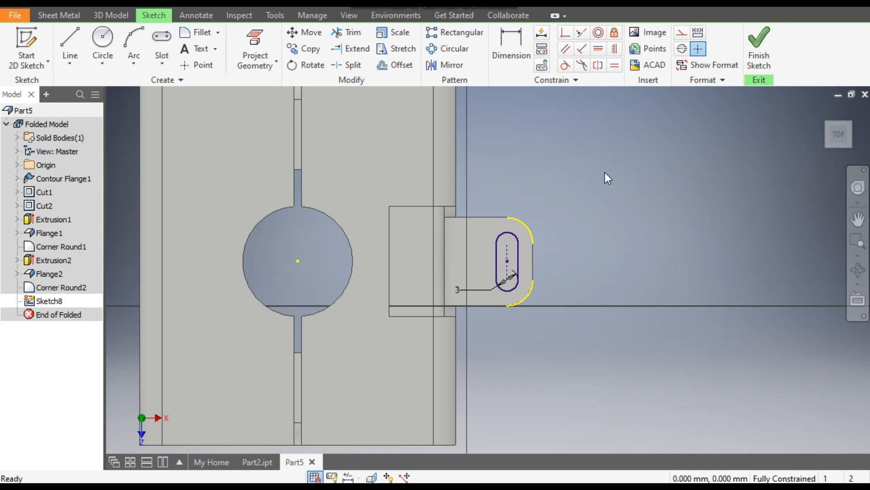
left_click(760, 47)
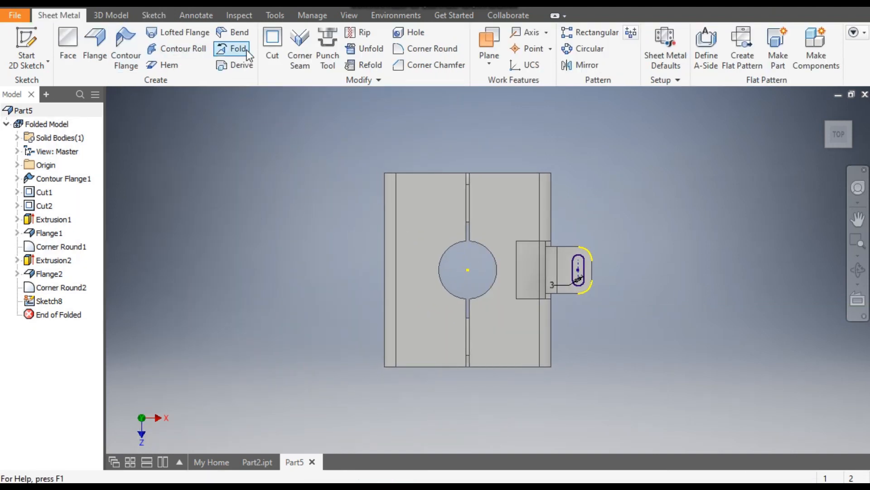
Cut the slot profile through the side tab by a distance of Thickness
left_click(823, 111)
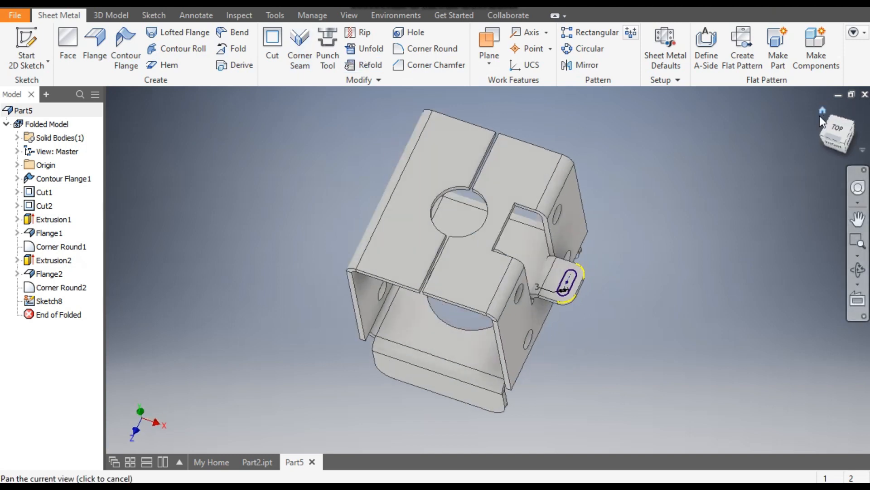
left_click(273, 40)
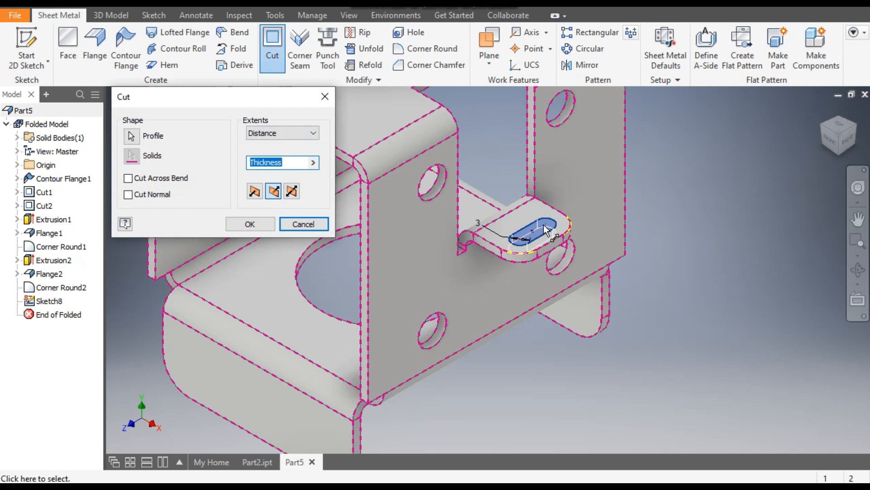
scroll(540, 221, "up", 3)
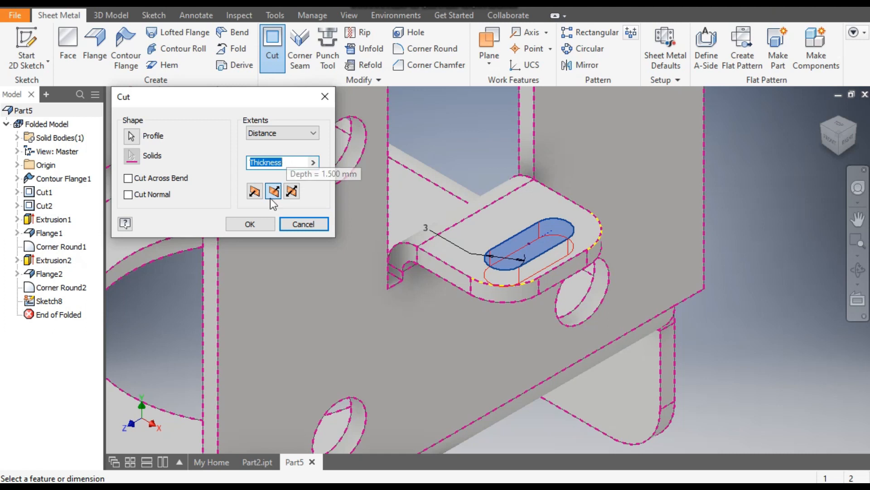
left_click(254, 224)
scroll(605, 258, "down", 5)
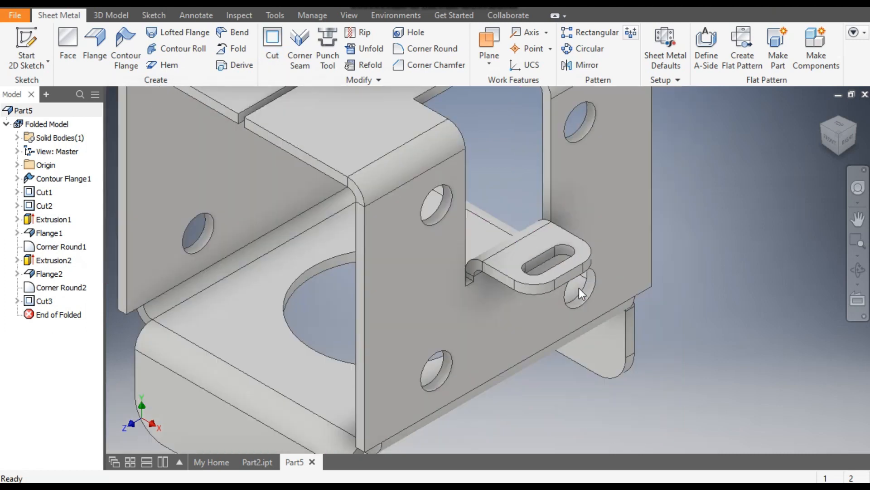
scroll(551, 208, "down", 3)
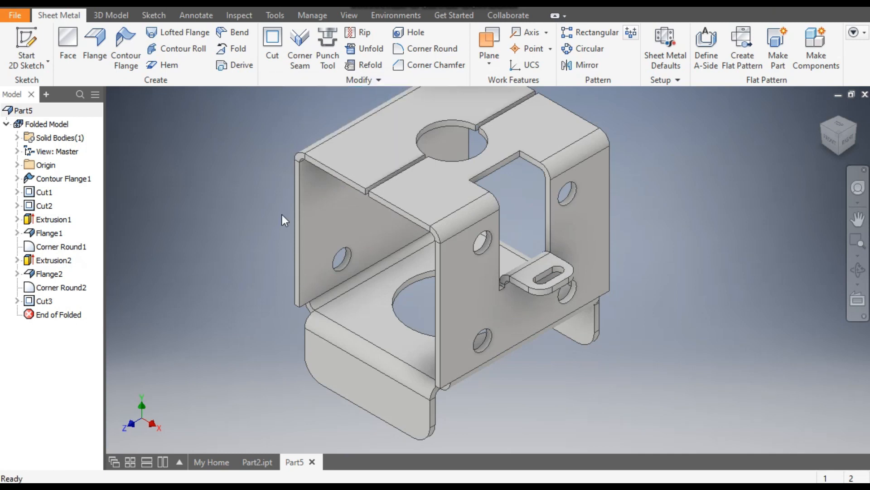
Mirror the wall's rectangular cutout, the small side flange, its corner rounds and its slot cut about the YZ plane
left_click(575, 64)
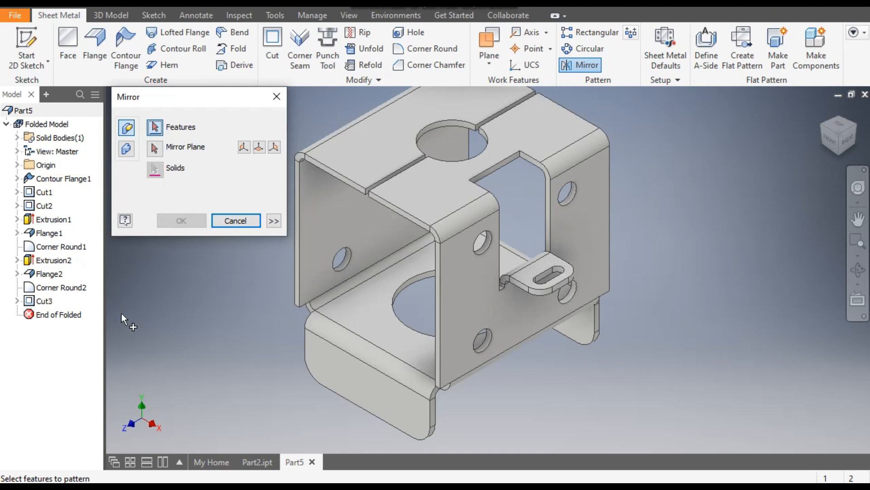
left_click(49, 260)
left_click(50, 262)
left_click(47, 274)
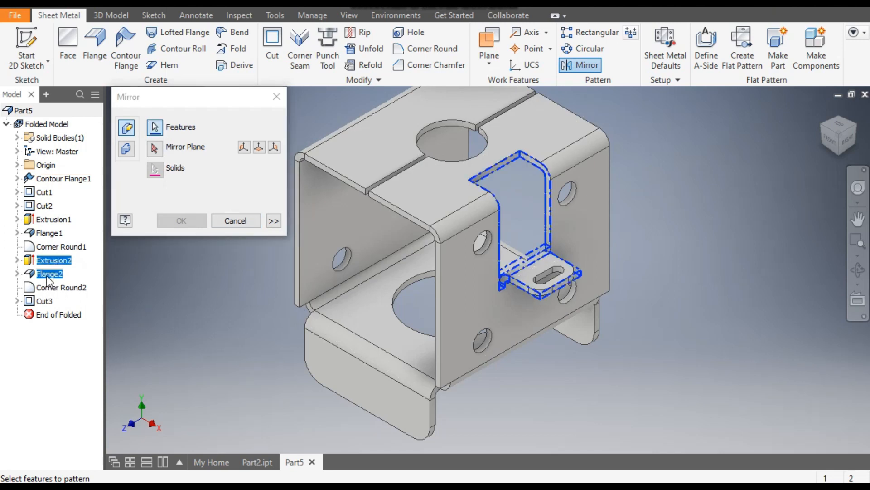
left_click(52, 287)
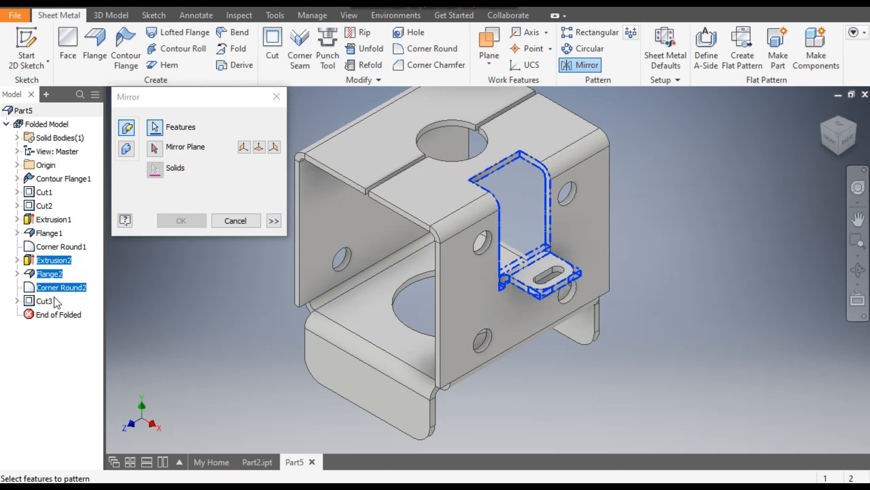
left_click(45, 301)
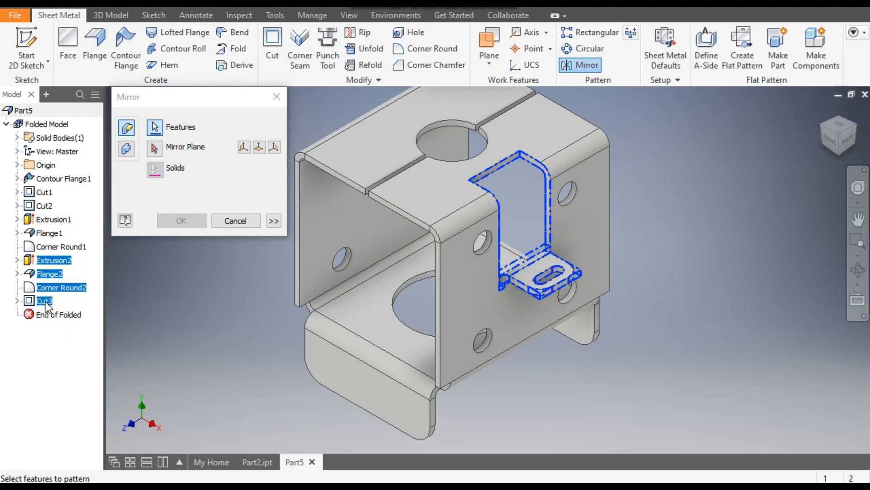
left_click(156, 149)
scroll(713, 289, "down", 3)
middle_click_drag(713, 289, 693, 292)
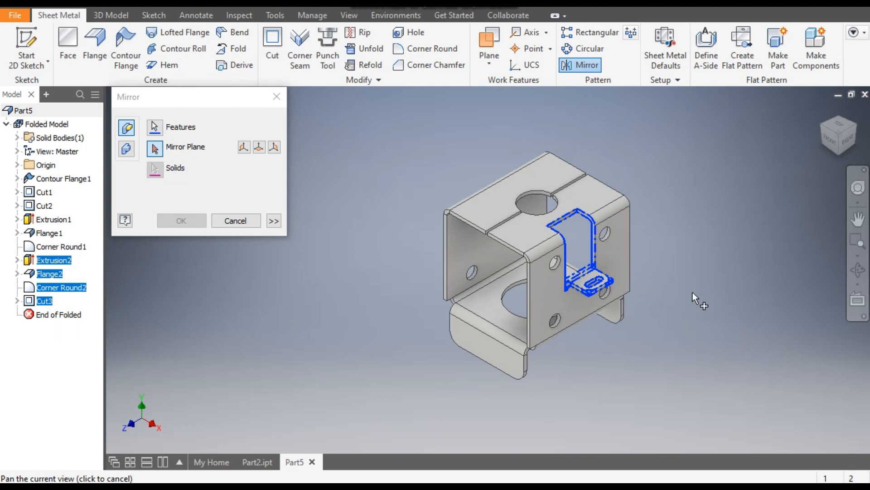
left_click(17, 165)
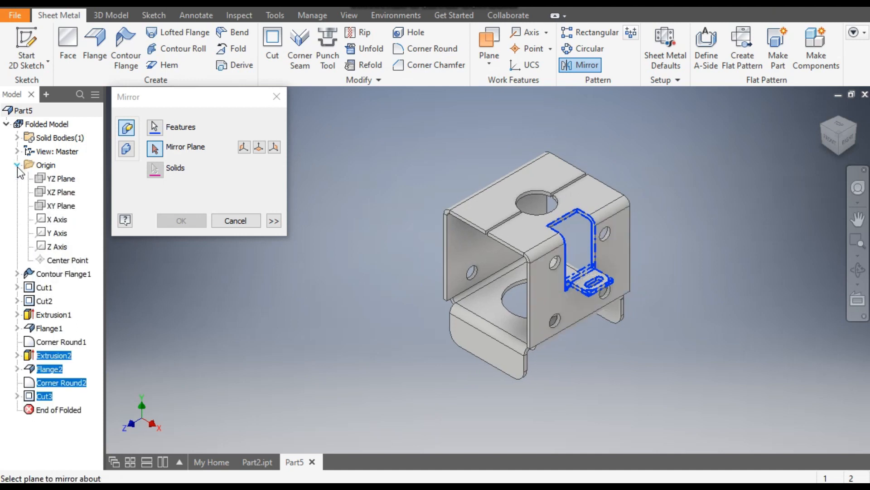
left_click(58, 182)
left_click(58, 180)
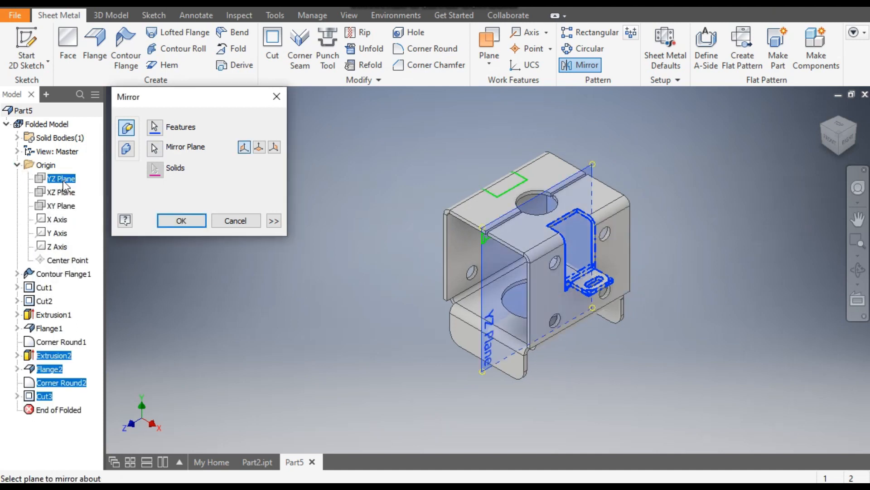
left_click(822, 129)
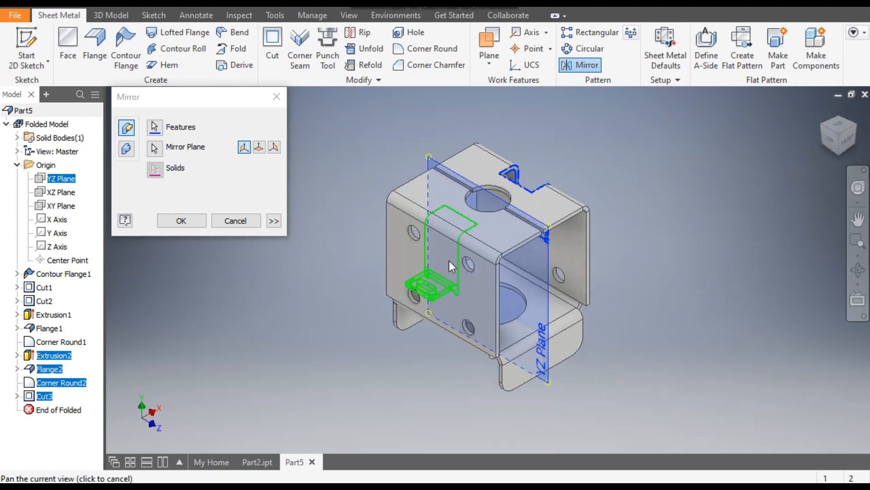
left_click(177, 223)
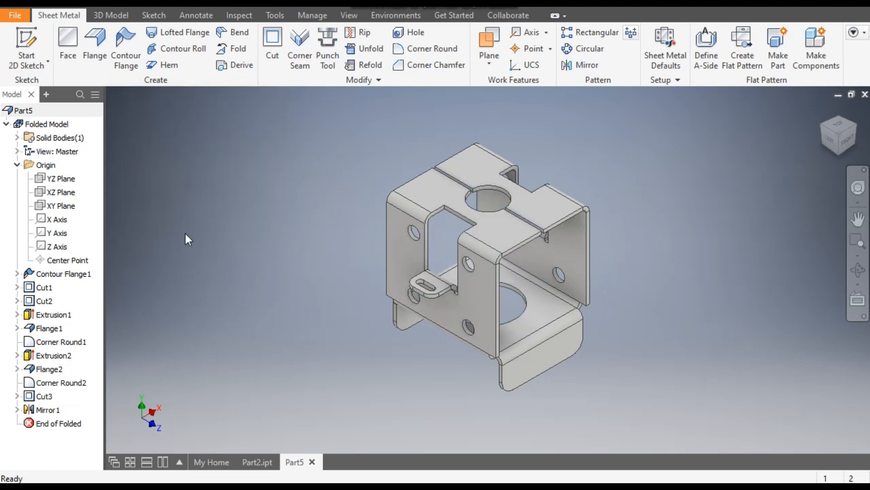
Assign the Light Red appearance from the Inventor Material Library to the whole part
left_click(858, 130)
left_click(858, 130)
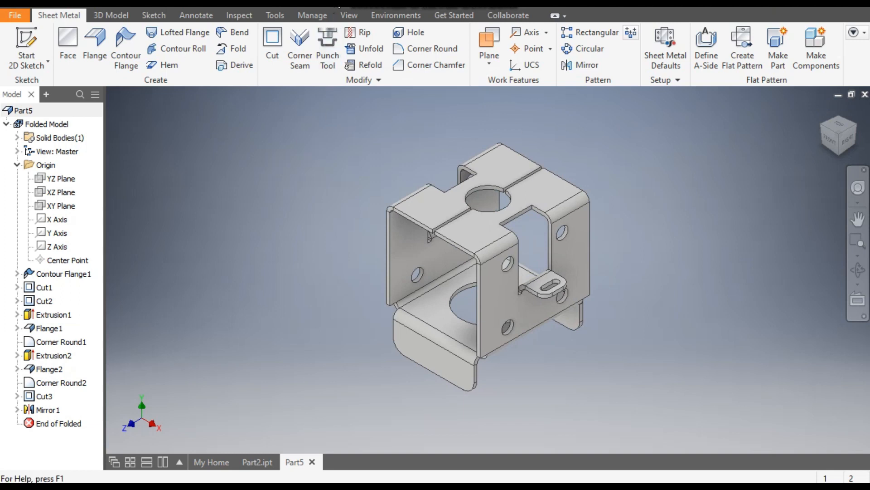
left_click(339, 7)
scroll(366, 249, "down", 8)
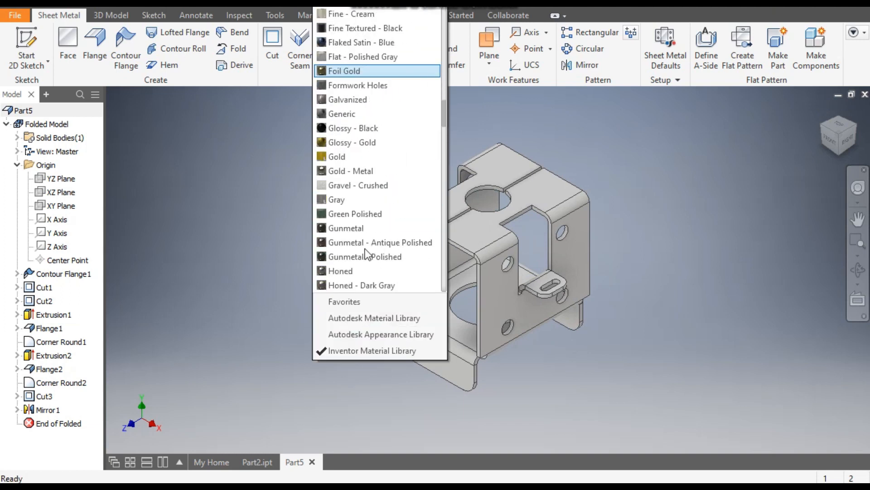
scroll(365, 249, "down", 3)
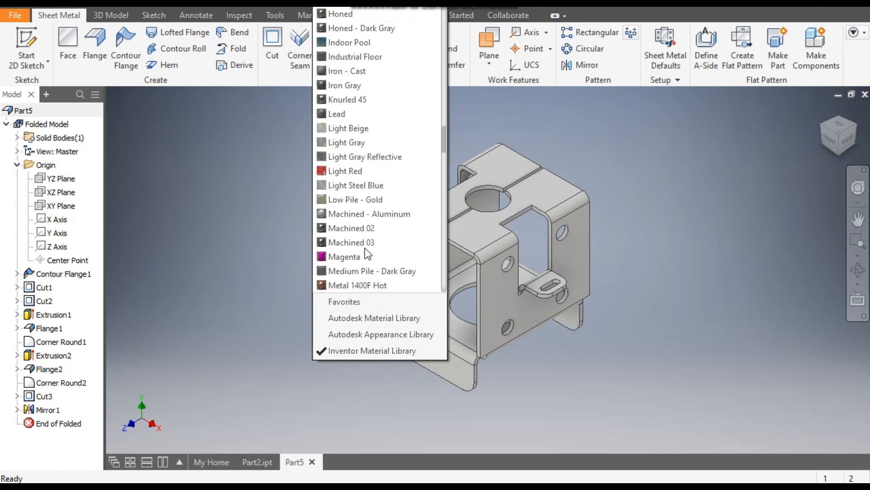
left_click(357, 172)
scroll(322, 279, "down", 3)
middle_click_drag(322, 279, 252, 280)
scroll(295, 278, "up", 2)
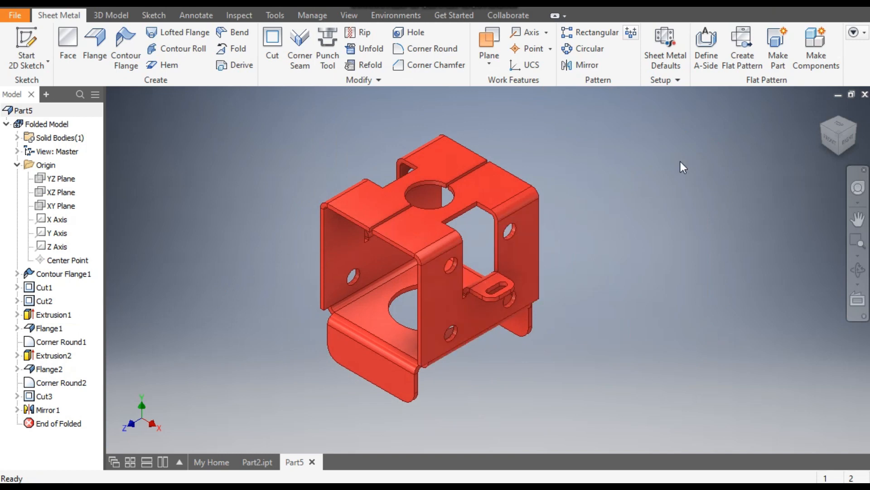
Create the bracket's flat pattern and return to the folded part
left_click(747, 52)
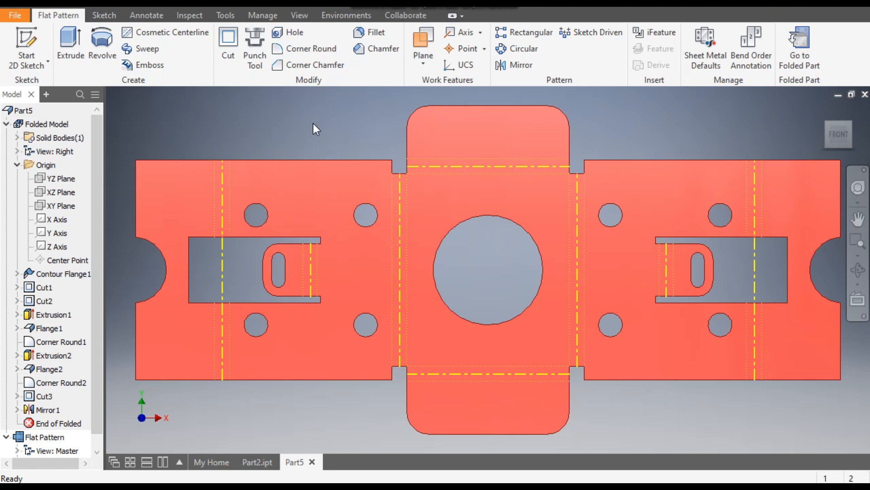
left_click(802, 54)
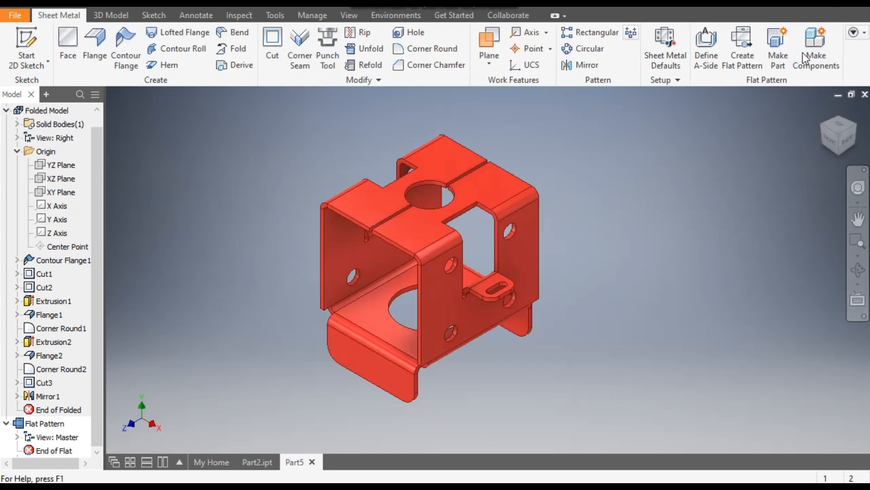
key("F2")
mouse_move(449, 290)
left_mouse_down()
mouse_move(491, 298)
mouse_move(457, 302)
left_mouse_up()
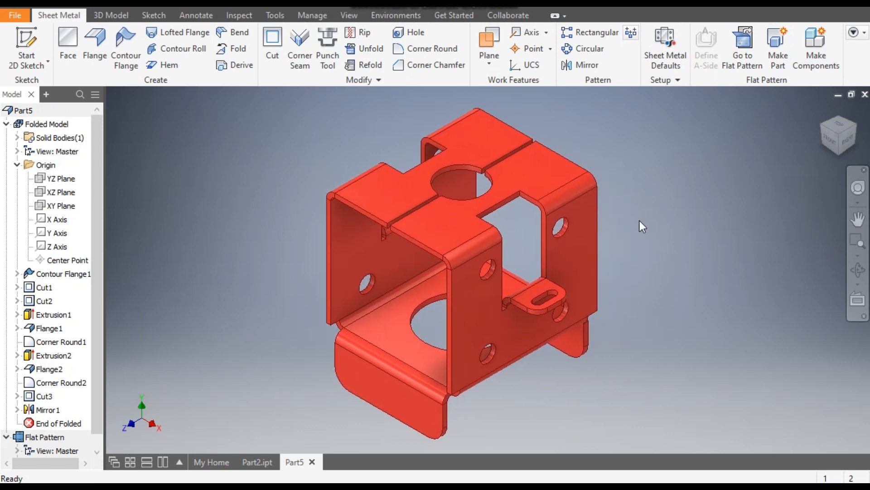